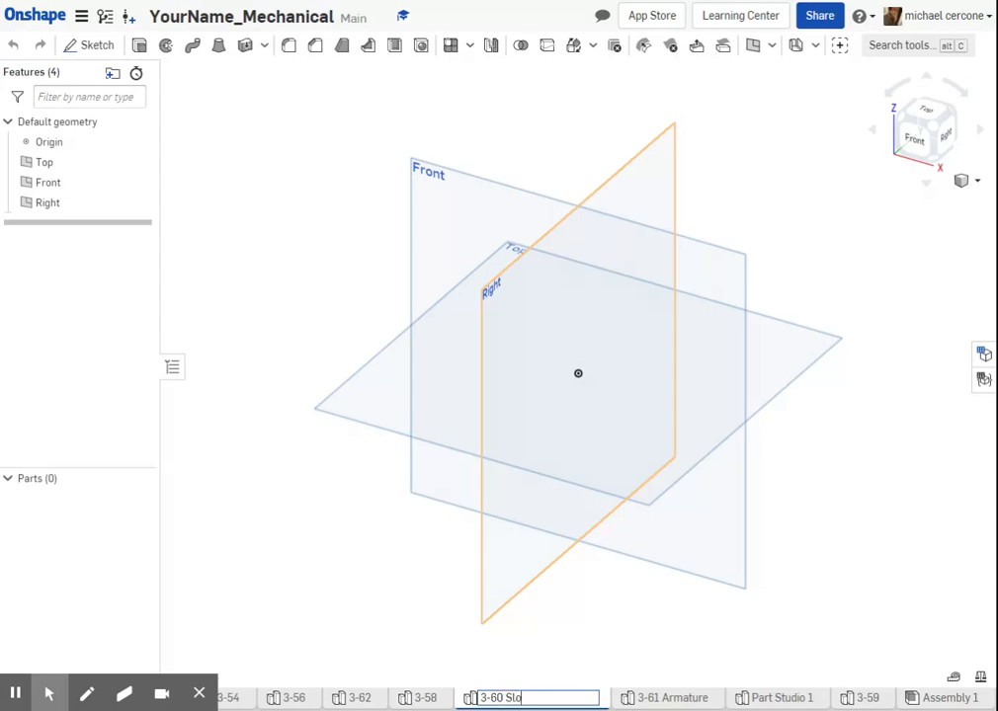
- Rename the part studio as 3-60 Slotted CAM and start a sketch on the Front plane
text(tteed CAM)
click(487, 202)
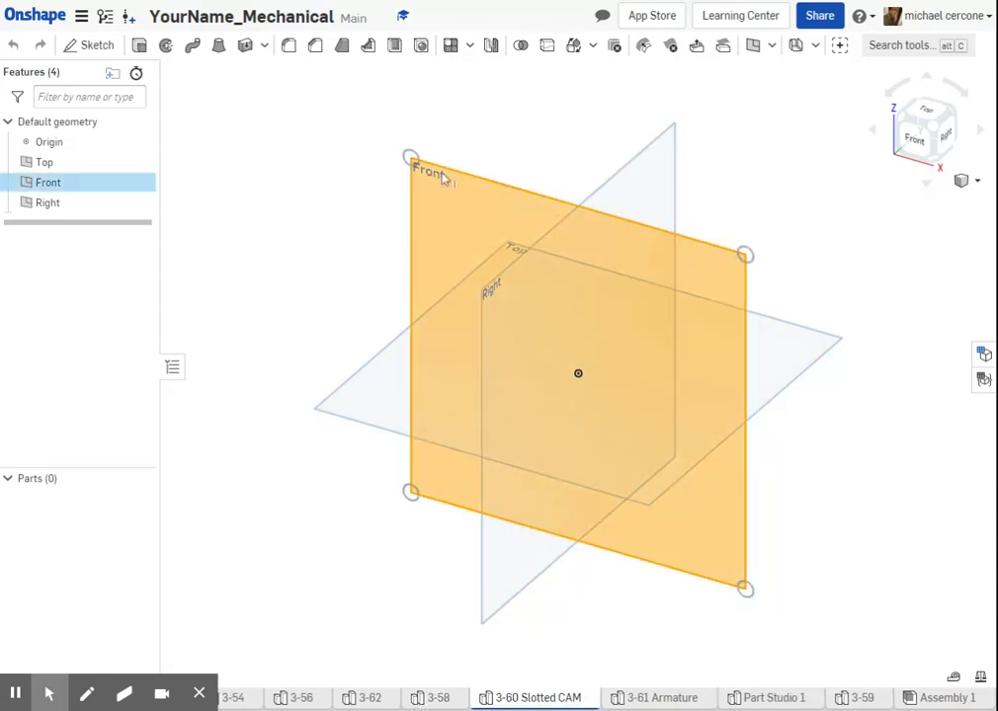
click(98, 47)
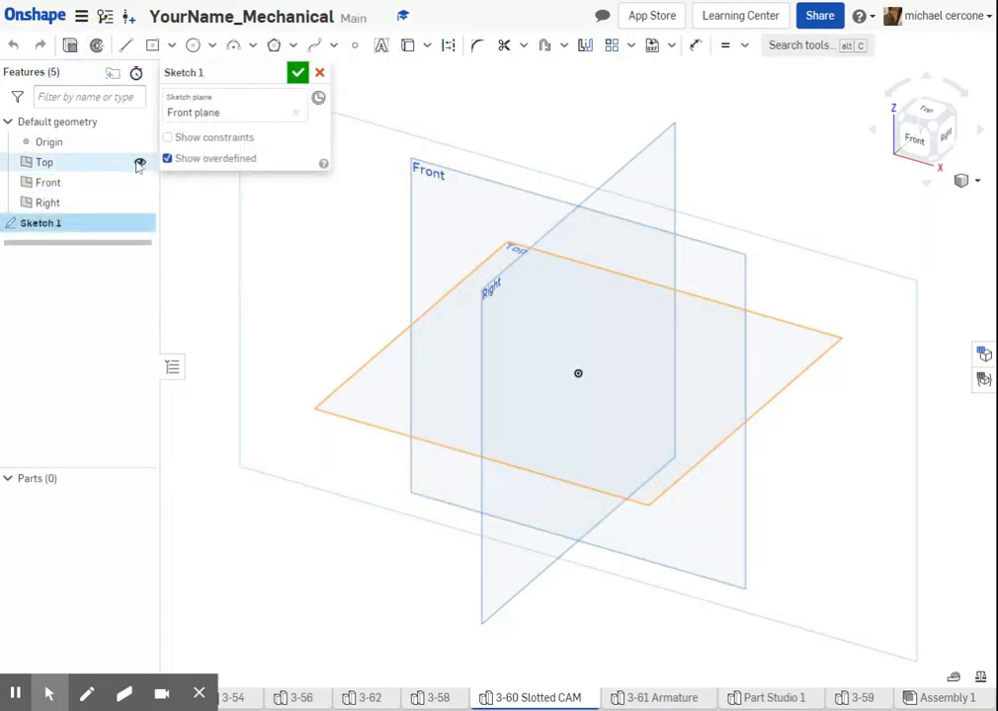
- Hide the Top, Front and Right planes and turn on the display of constraints for the sketch
click(139, 165)
click(139, 183)
click(139, 203)
right_click(387, 313)
click(412, 446)
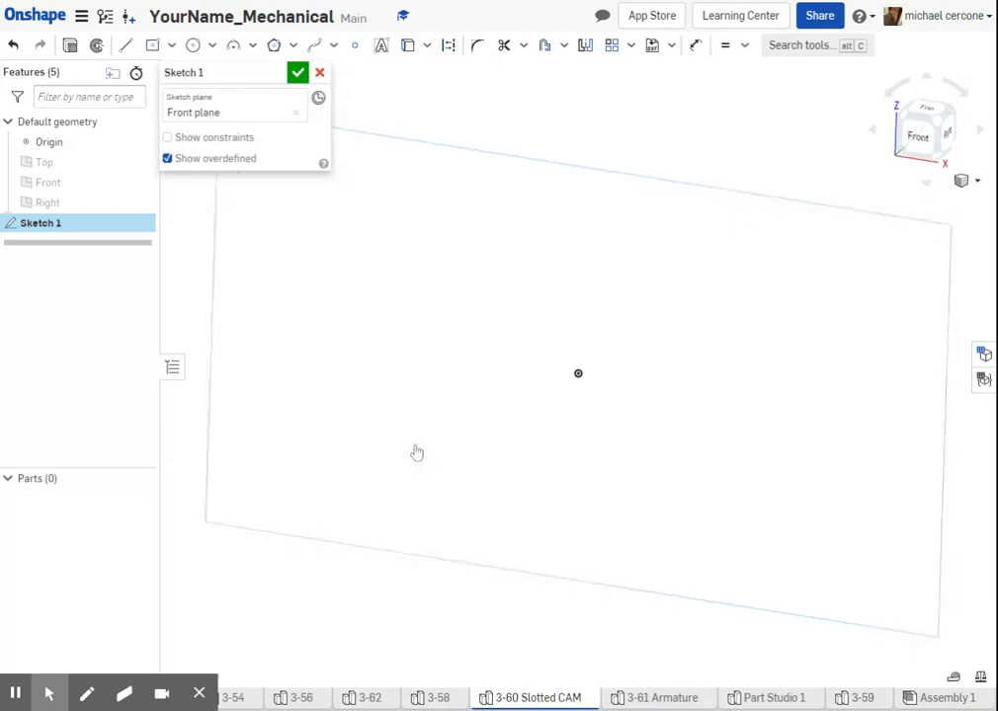
click(234, 139)
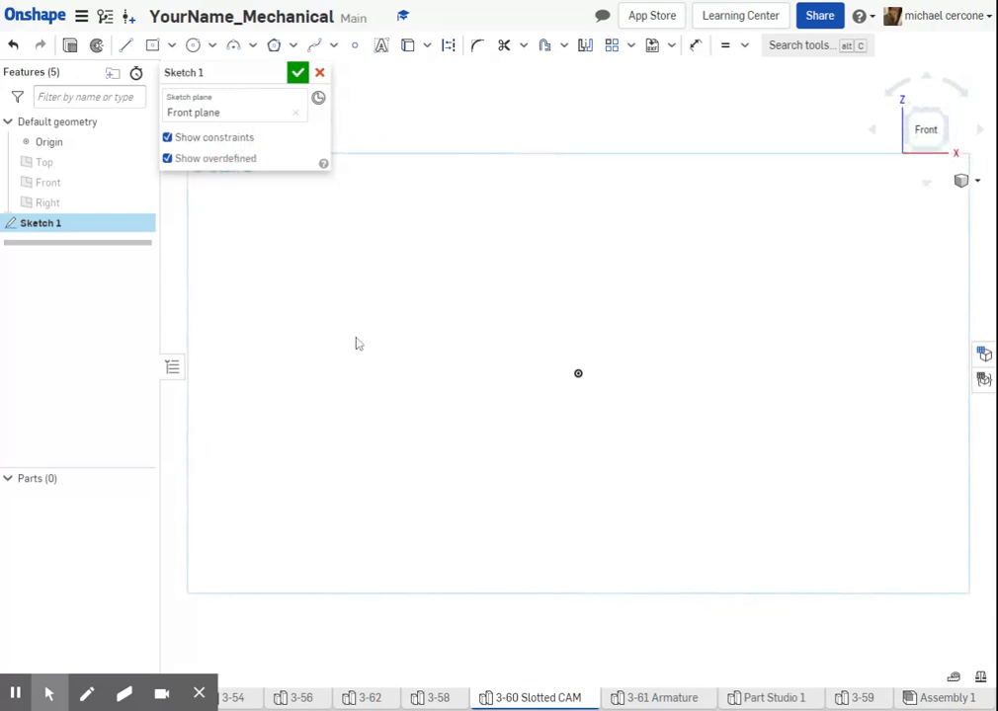
- Draw a circle centred on the origin with a diameter of 6 in
click(193, 45)
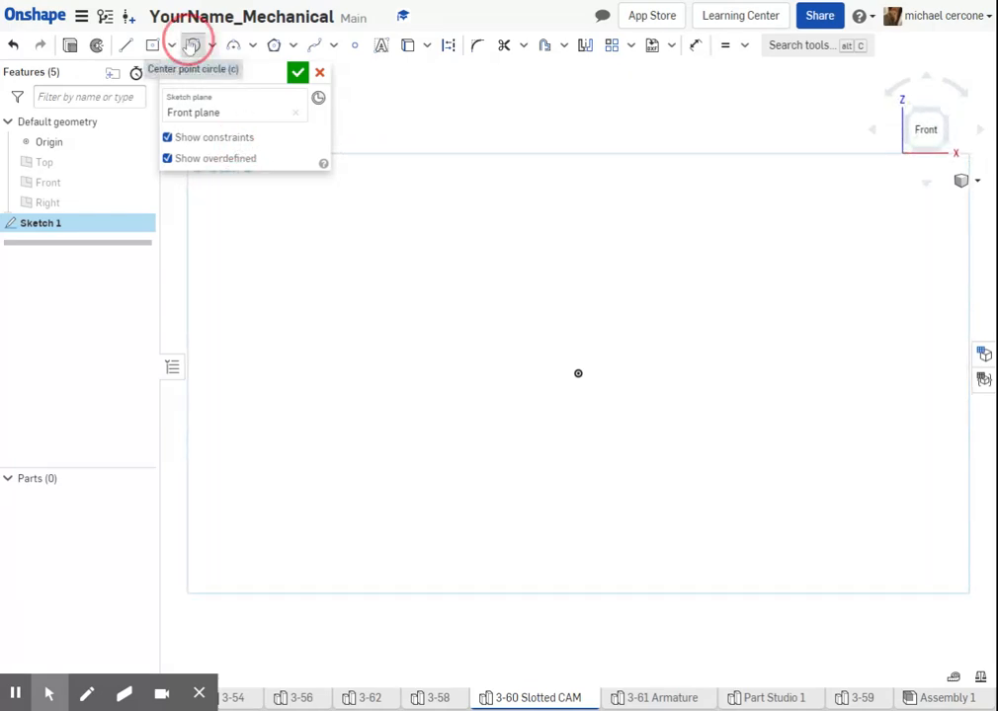
click(578, 373)
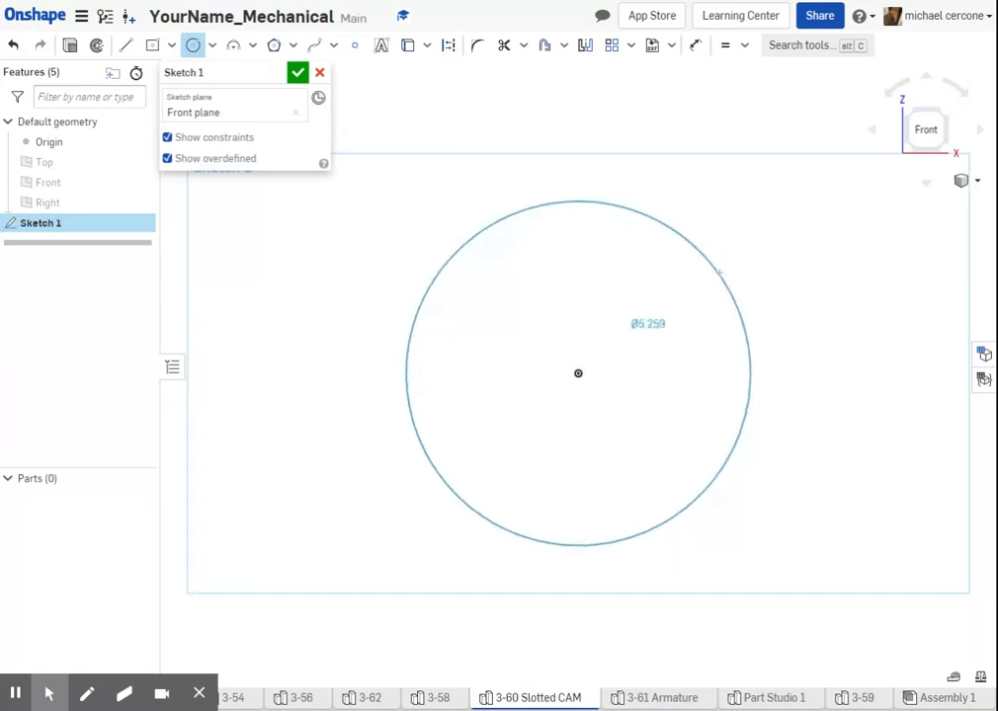
click(750, 263)
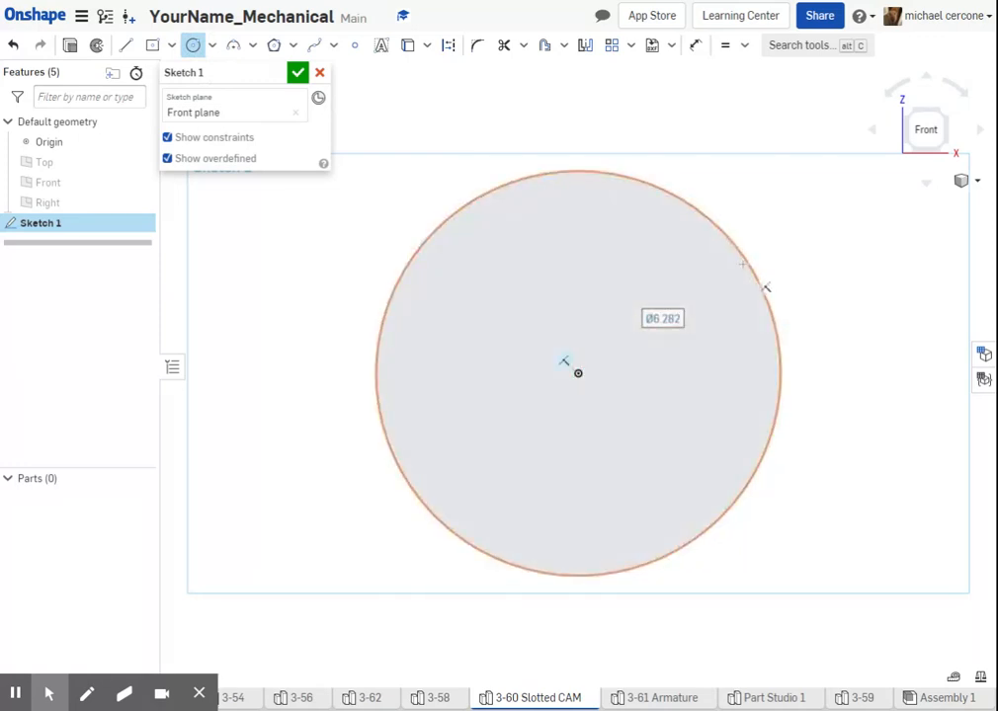
text(6)
key(Return)
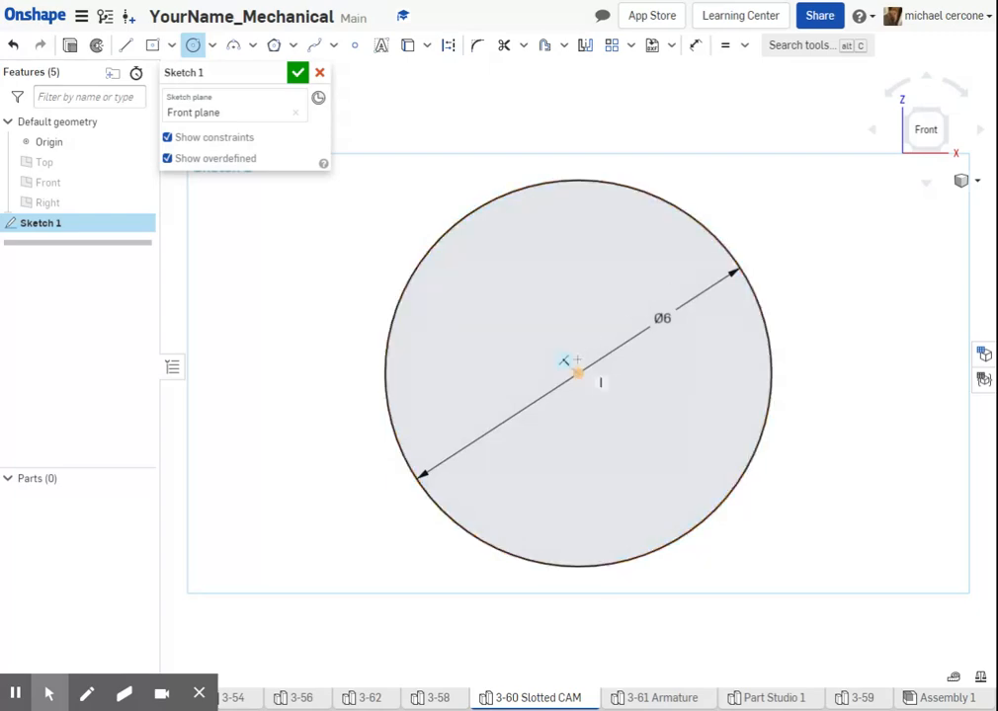
- Draw a second circle centred on the origin with a diameter of 1+5/8 in
click(578, 373)
click(627, 353)
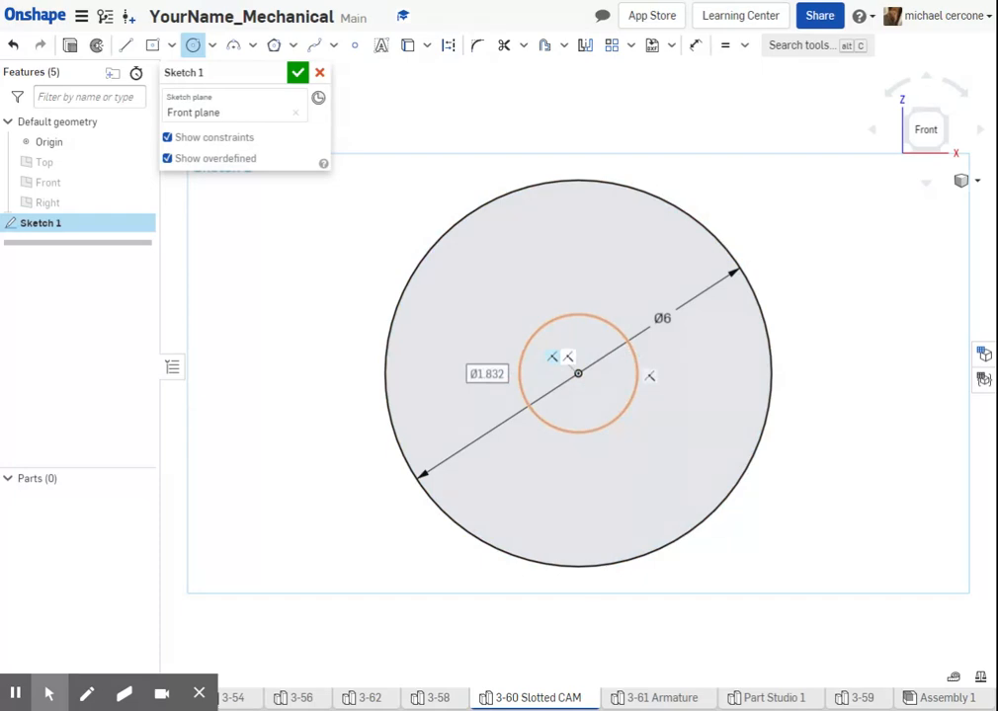
text(1+5/8)
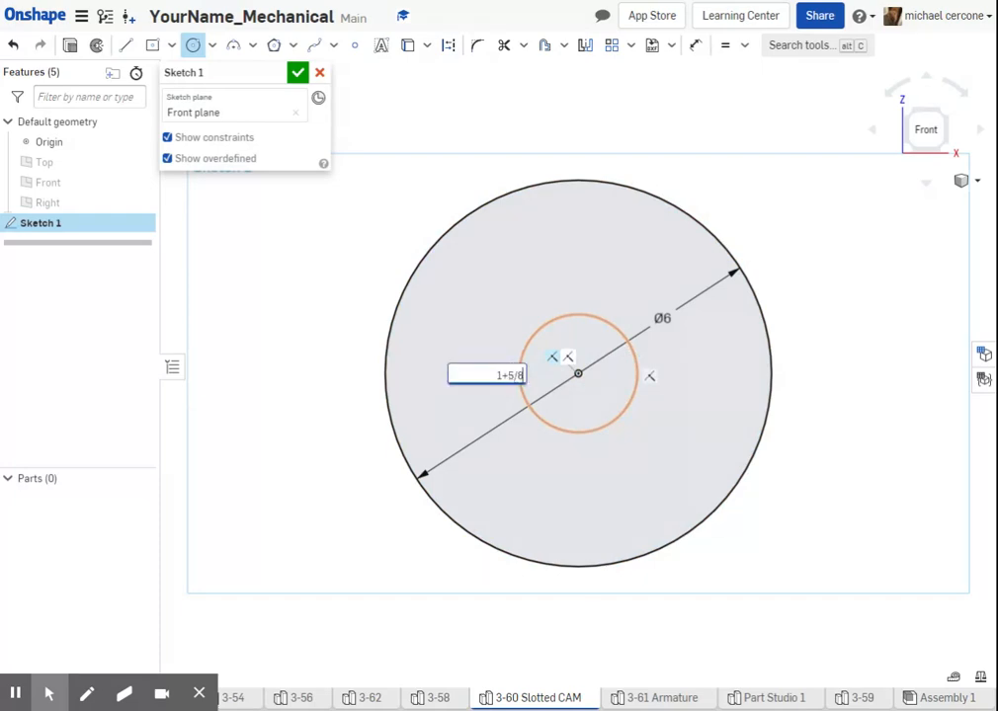
key(Return)
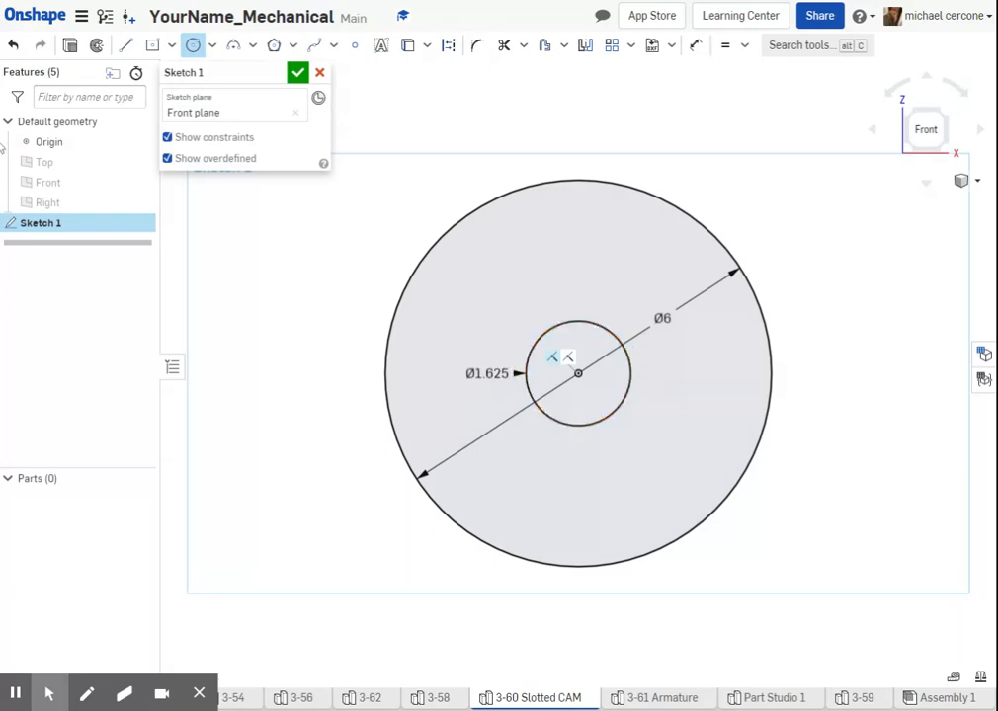
- Extrude the ring between the two circles as a new solid with a blind depth of 1 in
click(69, 47)
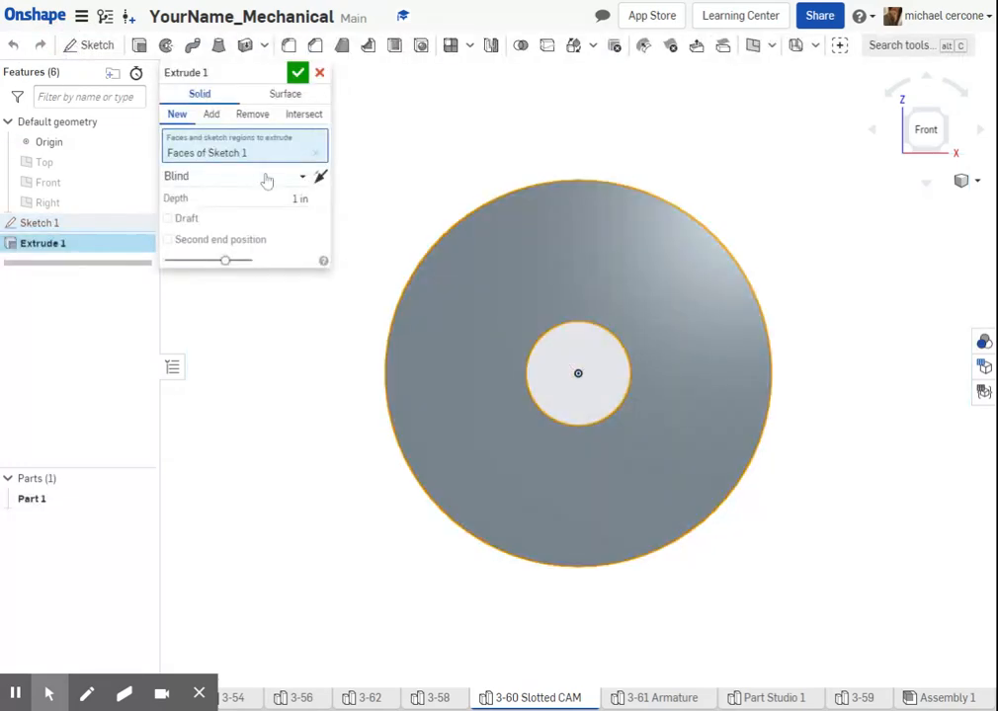
click(298, 72)
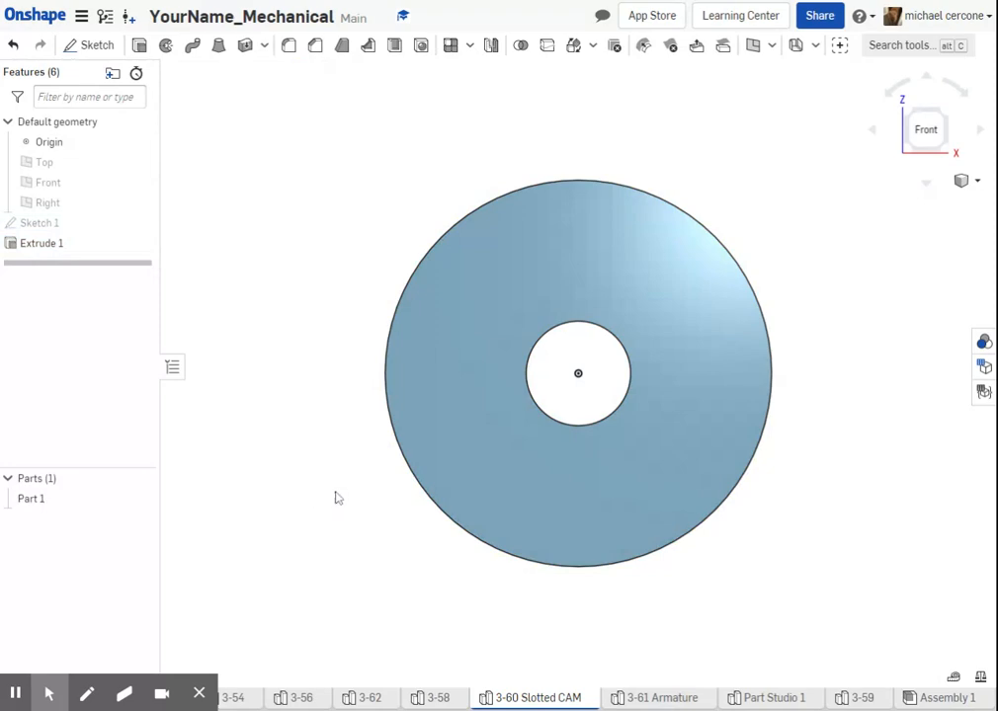
- Start a sketch on the disc's front face and draw a horizontal construction line from the origin to the outer edge
click(612, 272)
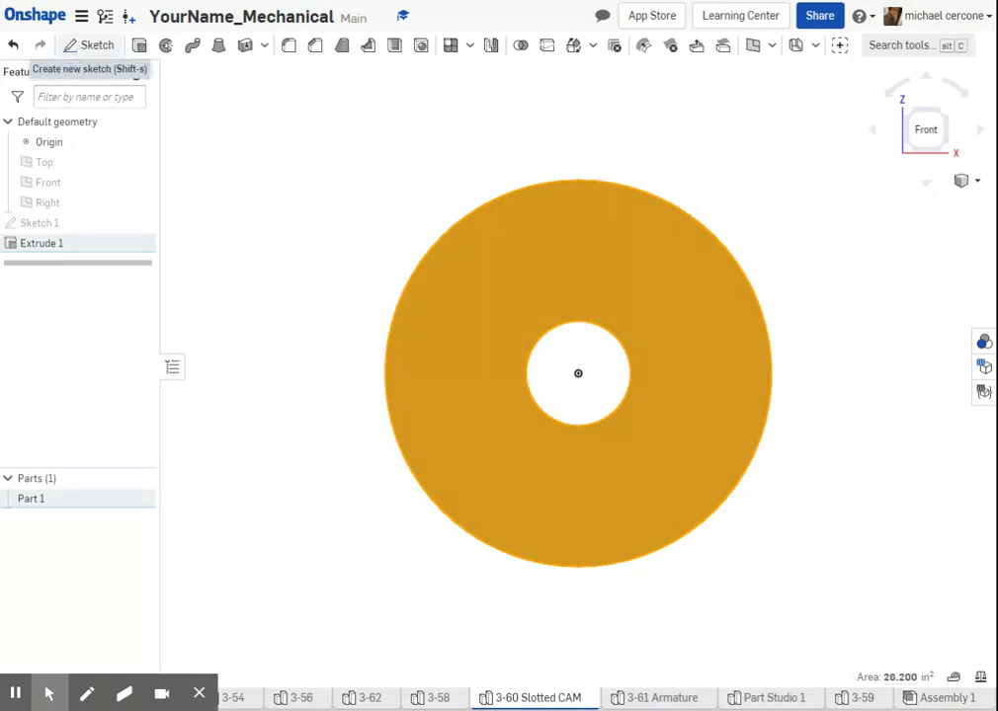
click(75, 44)
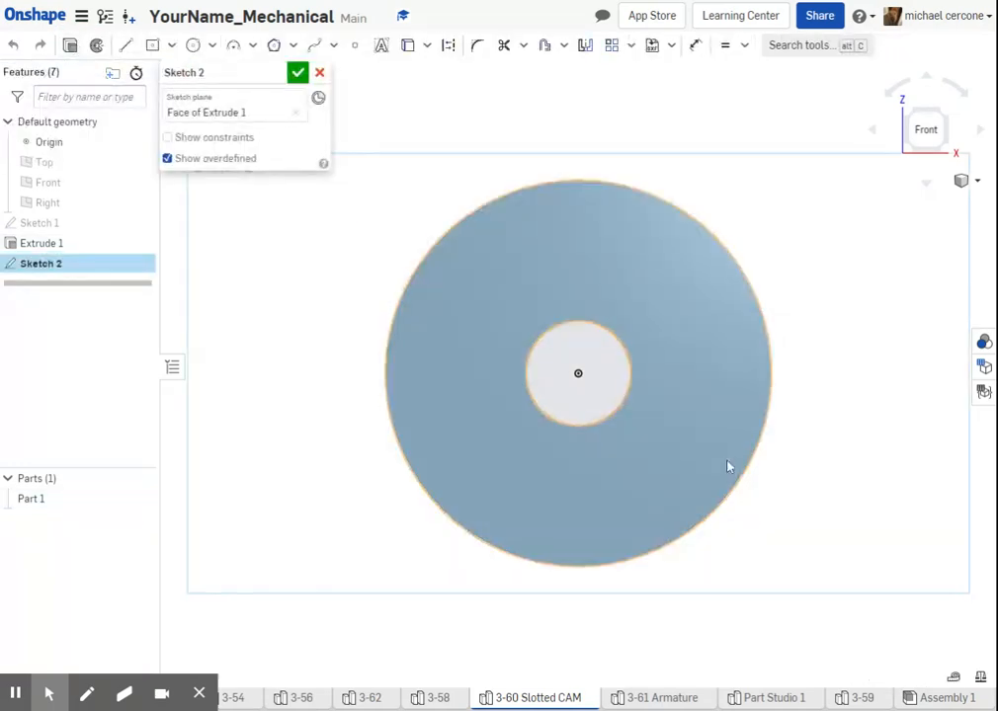
click(449, 49)
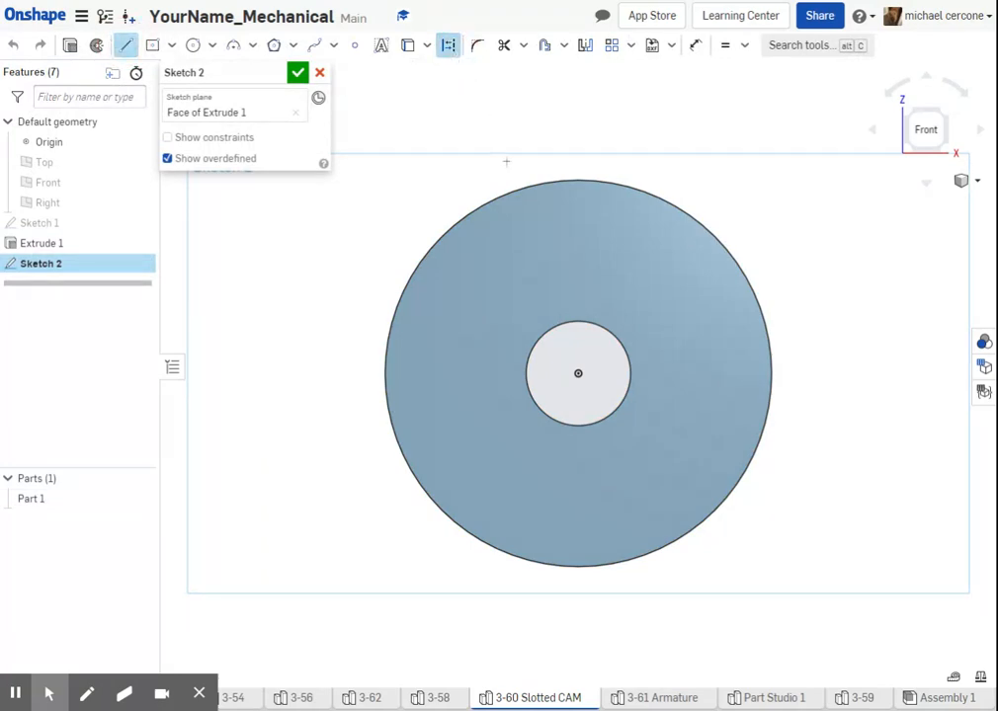
click(578, 373)
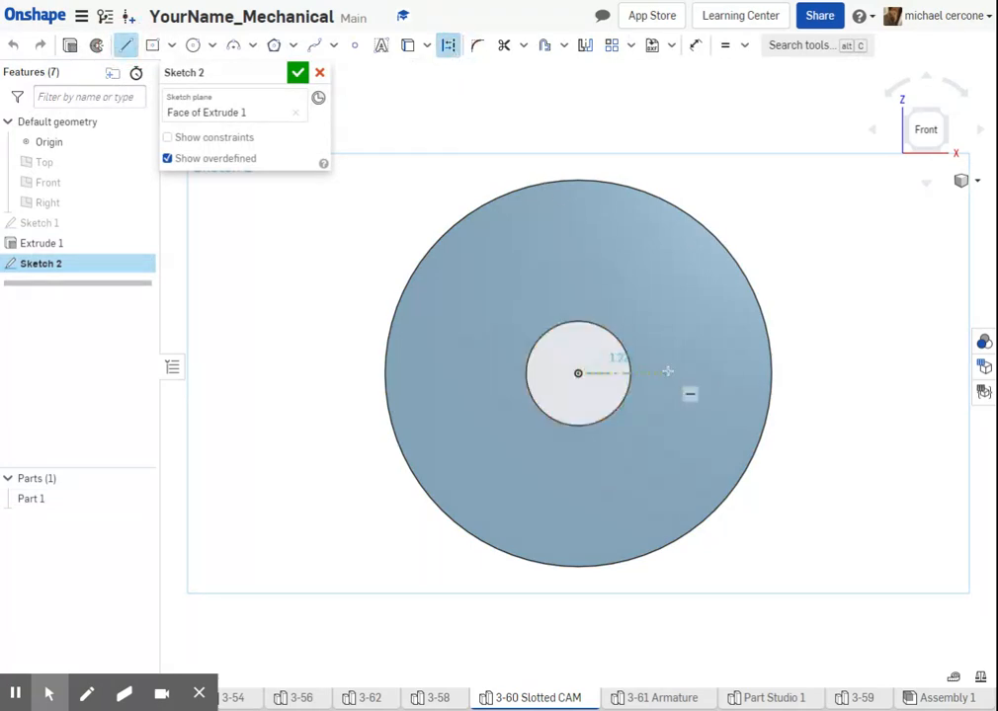
click(770, 372)
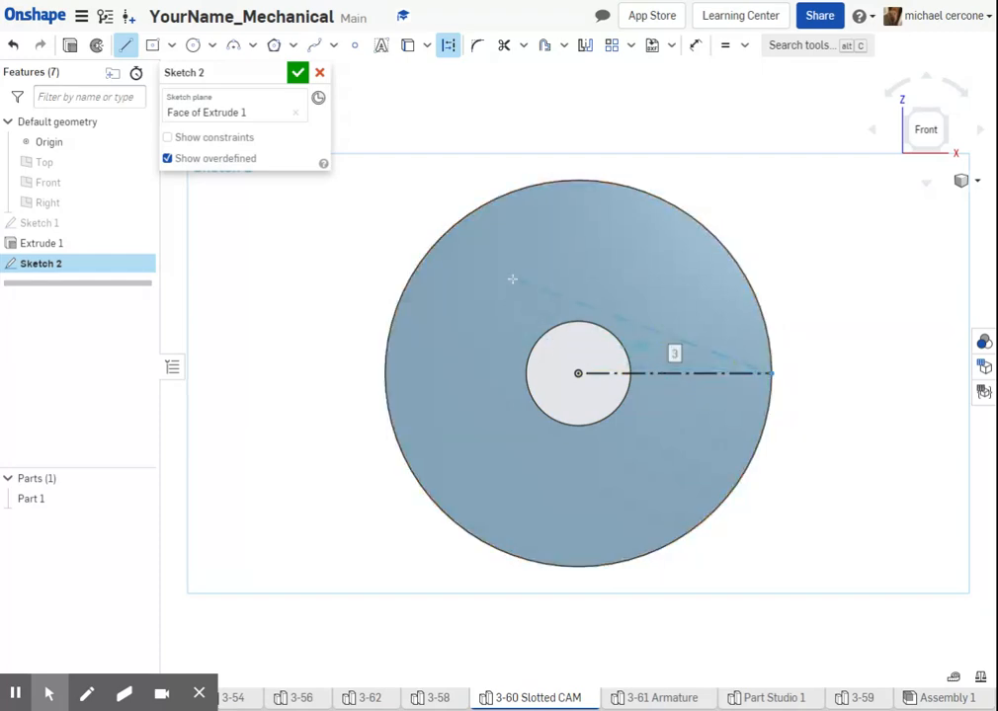
key(Escape)
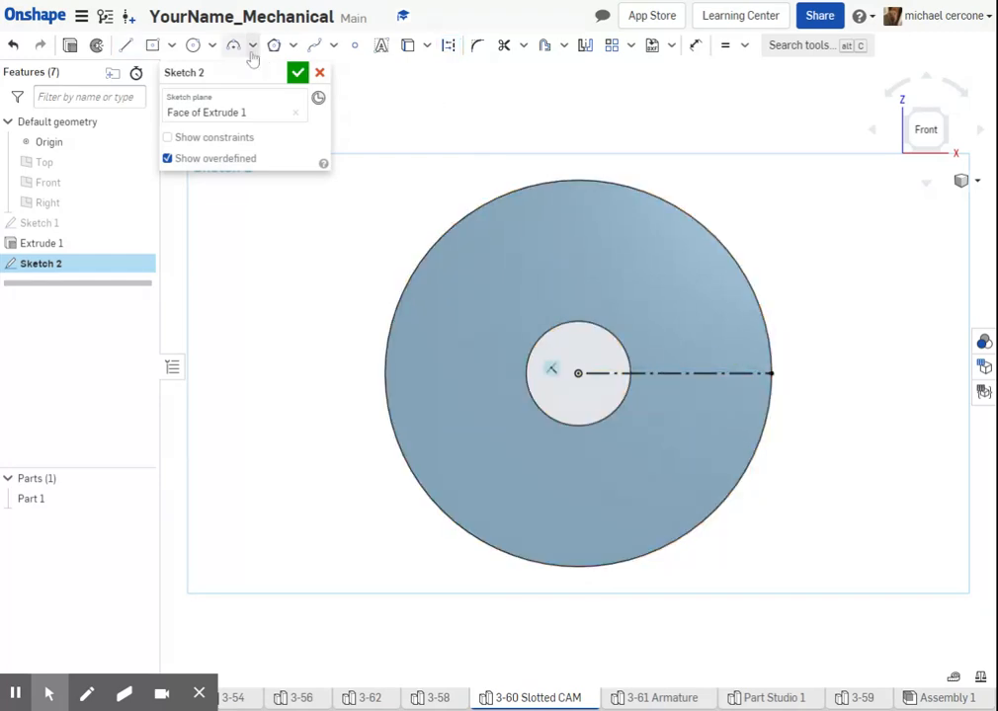
- Draw a construction circle centred on the origin with a diameter of 3.5 in
click(194, 45)
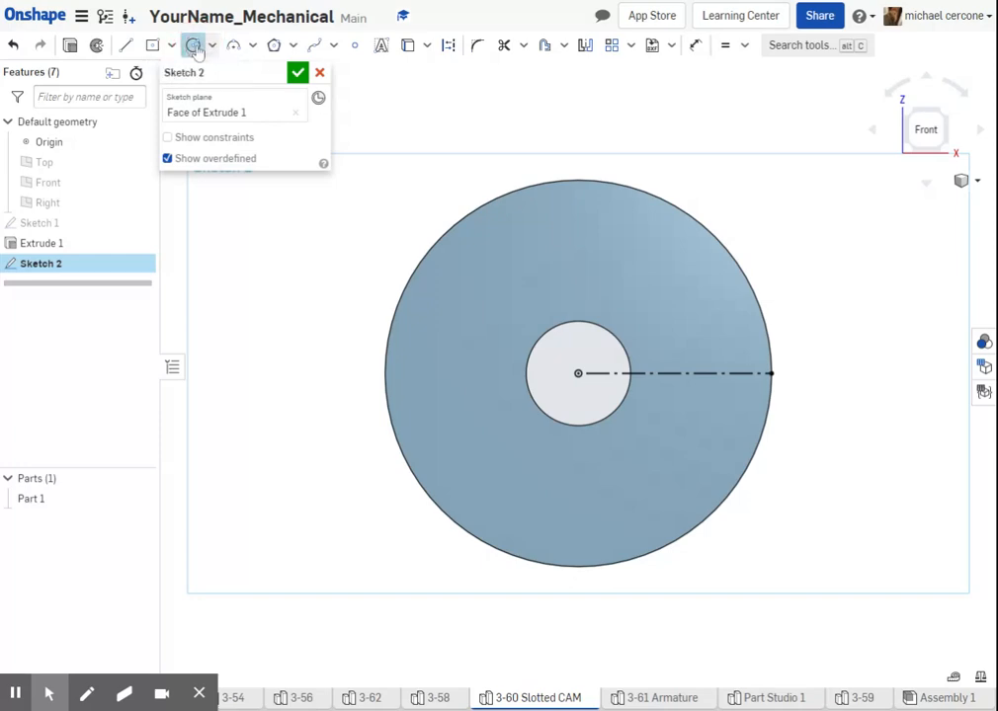
click(451, 45)
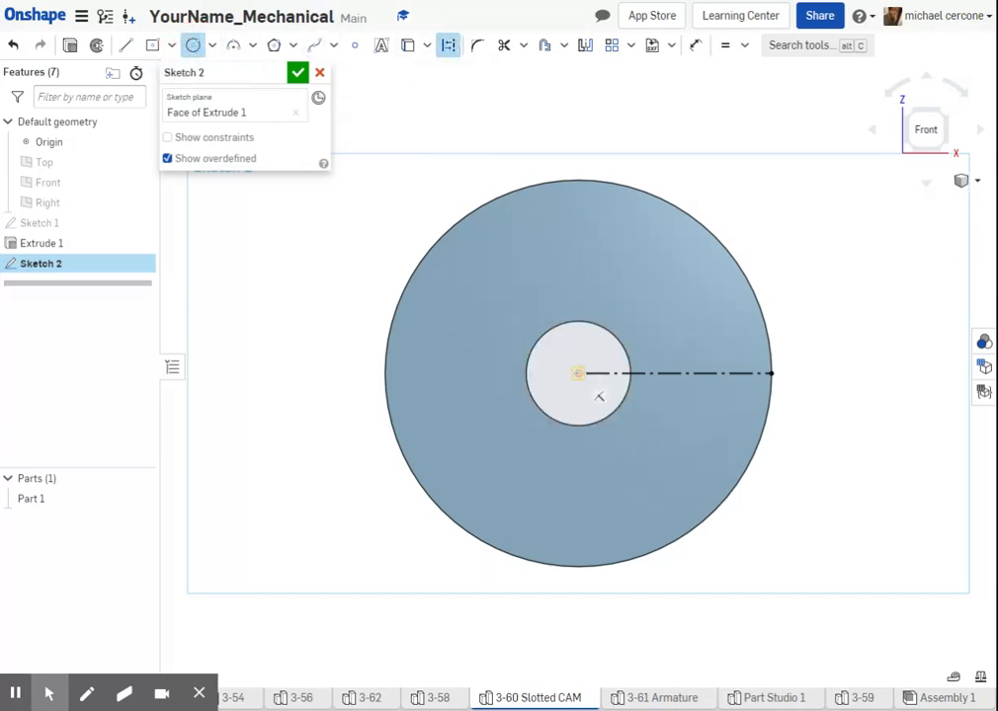
click(601, 323)
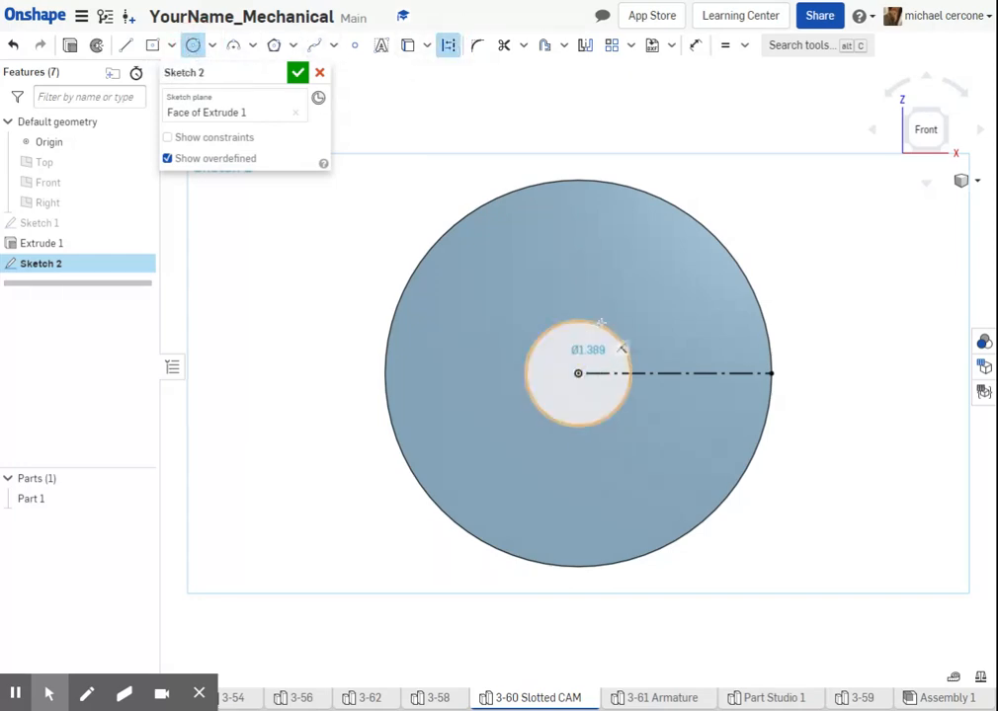
click(642, 281)
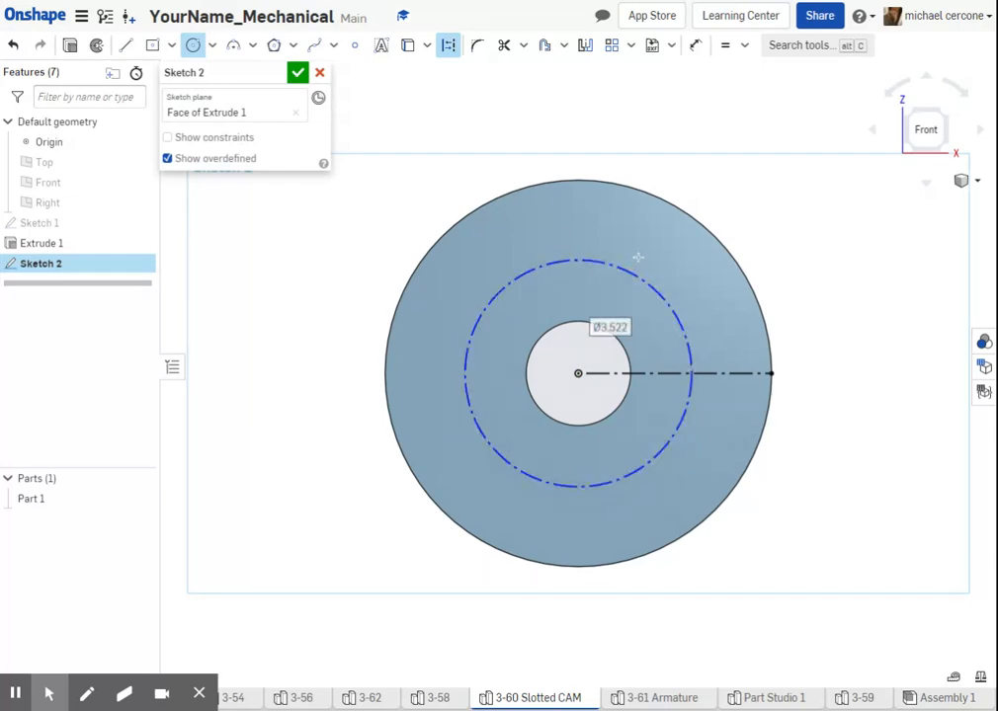
text(3.5)
key(Return)
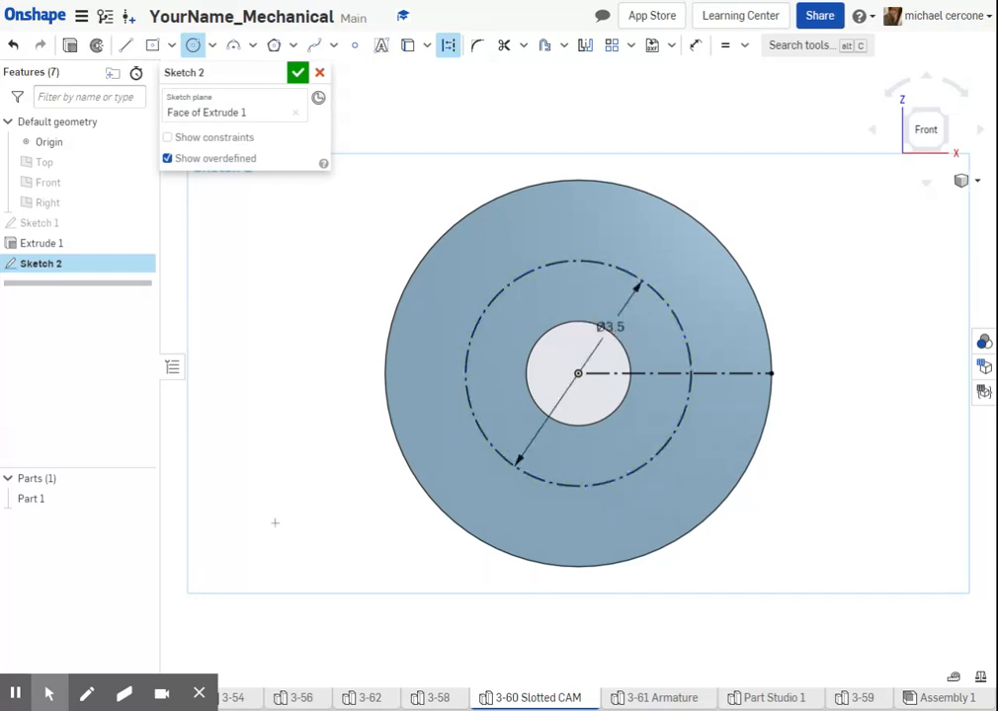
- Draw a solid 0.75 in diameter circle centred where the construction circle crosses the horizontal construction line
click(193, 47)
click(195, 48)
click(447, 46)
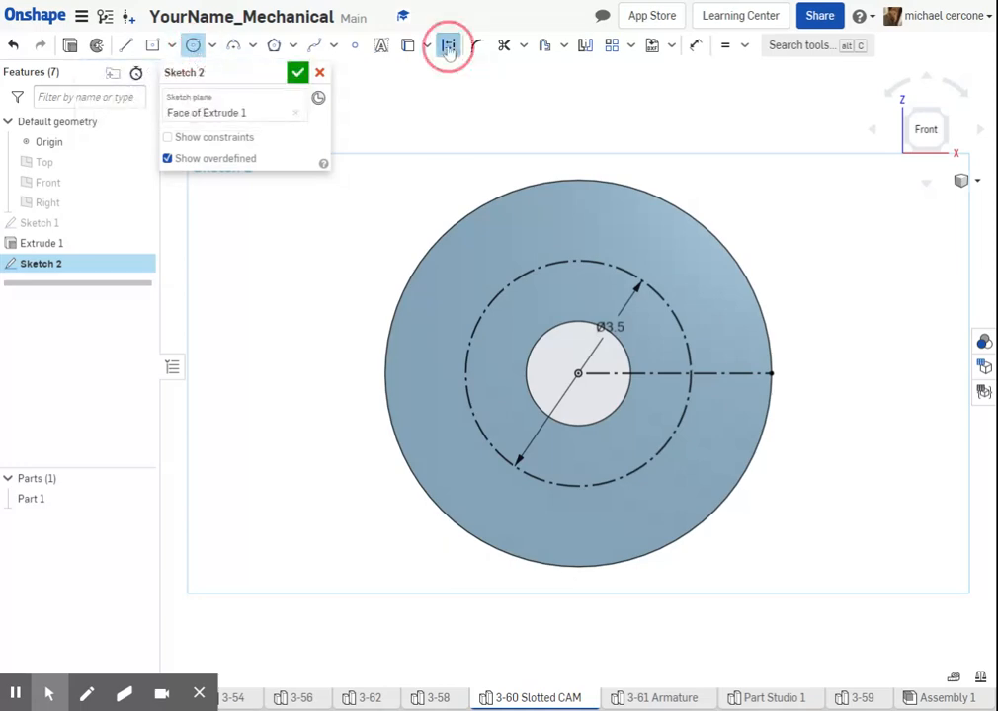
click(689, 373)
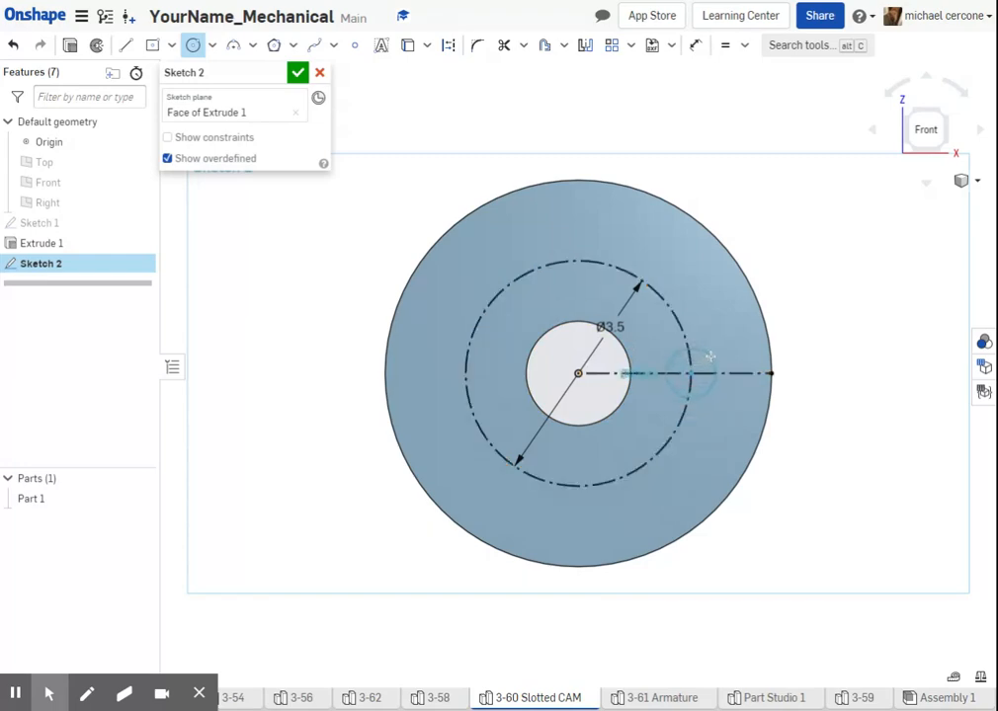
click(710, 356)
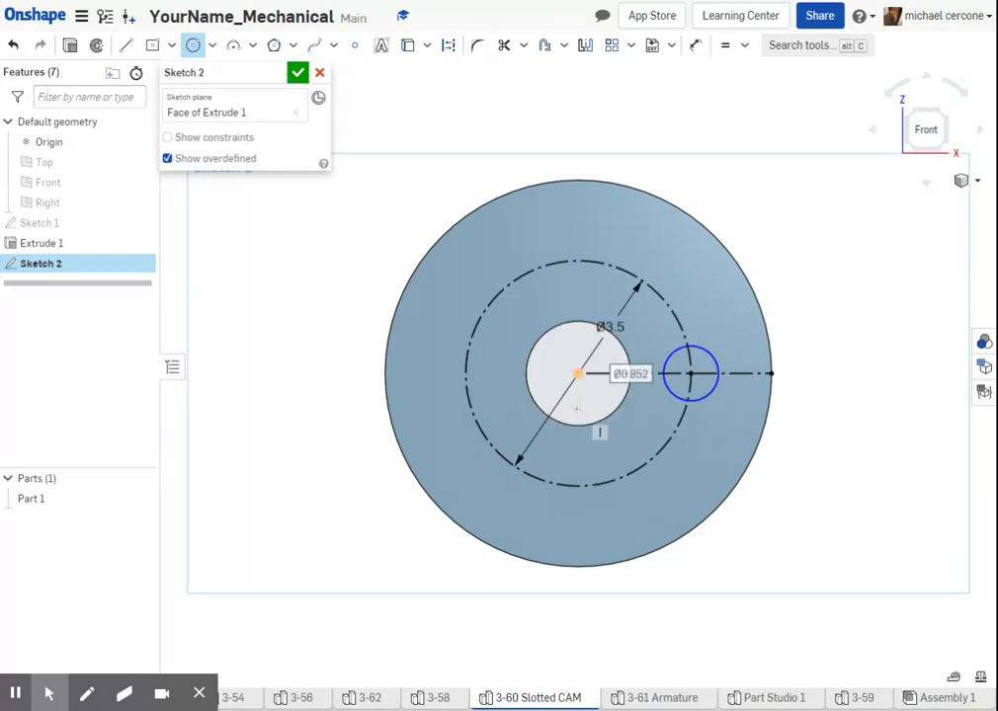
text(0.75)
key(Return)
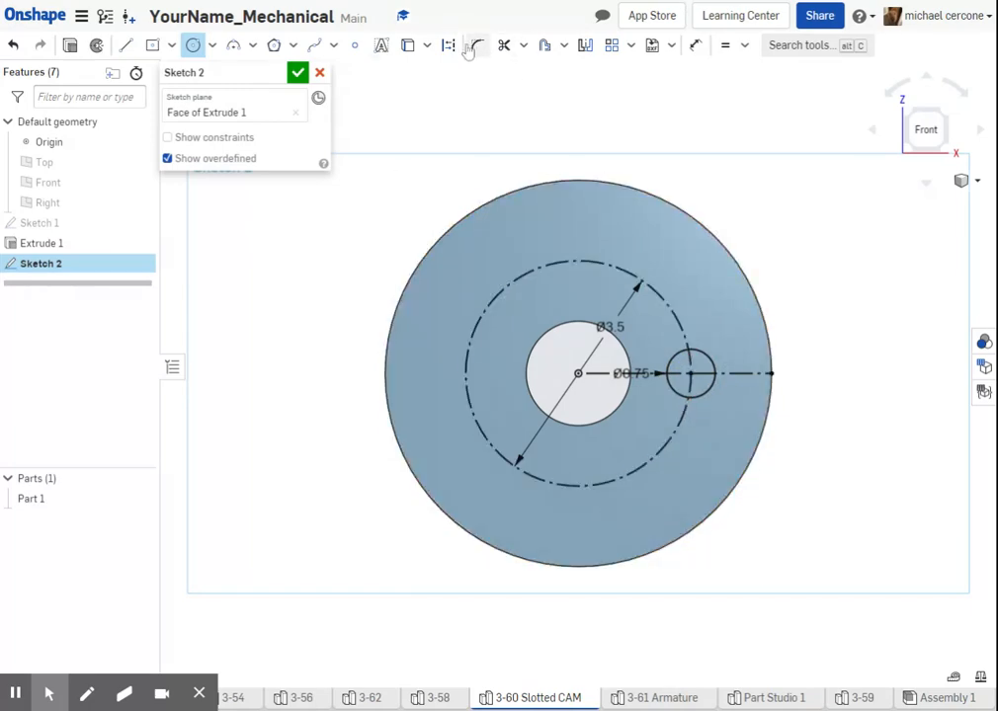
- Offset the horizontal construction line downward by .75/2 in to form the slot's lower edge
click(545, 45)
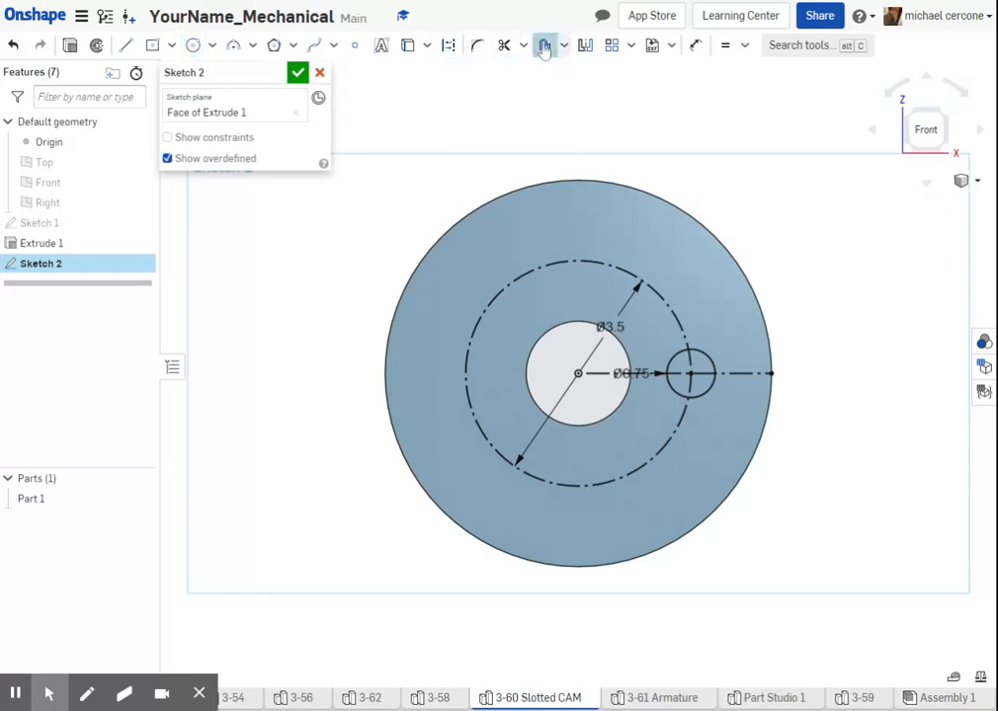
click(733, 373)
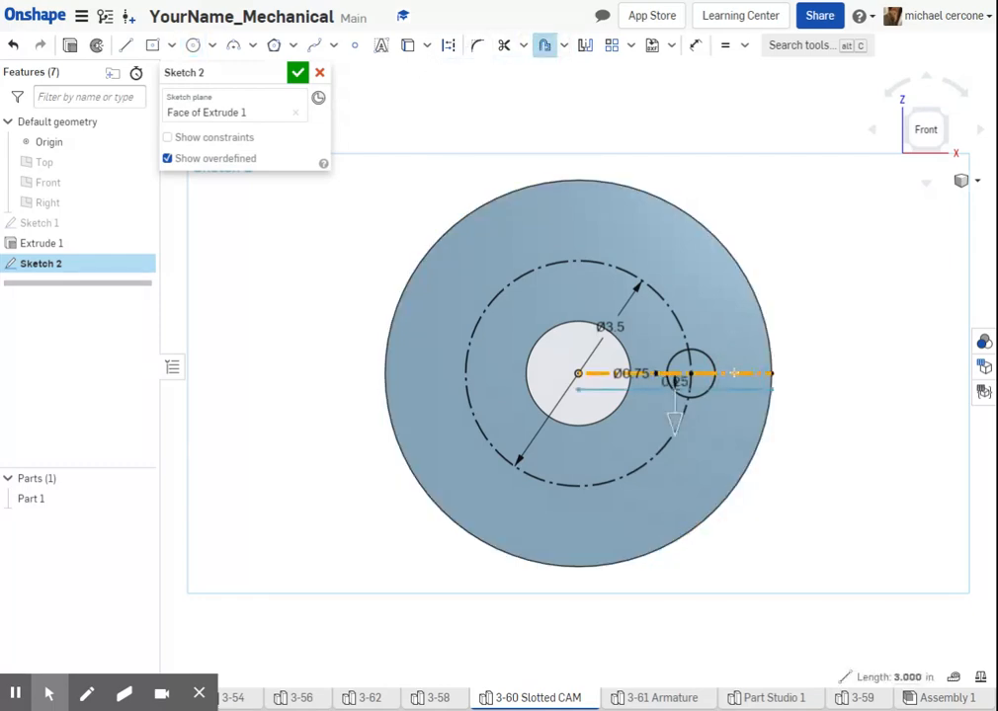
click(738, 422)
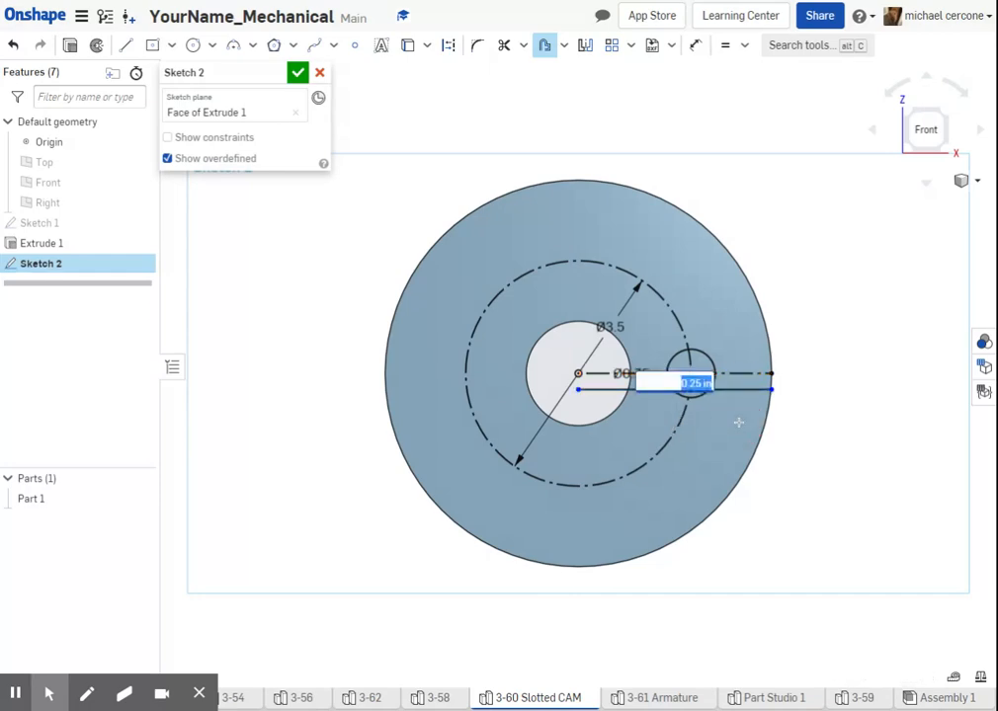
key(BackSpace)
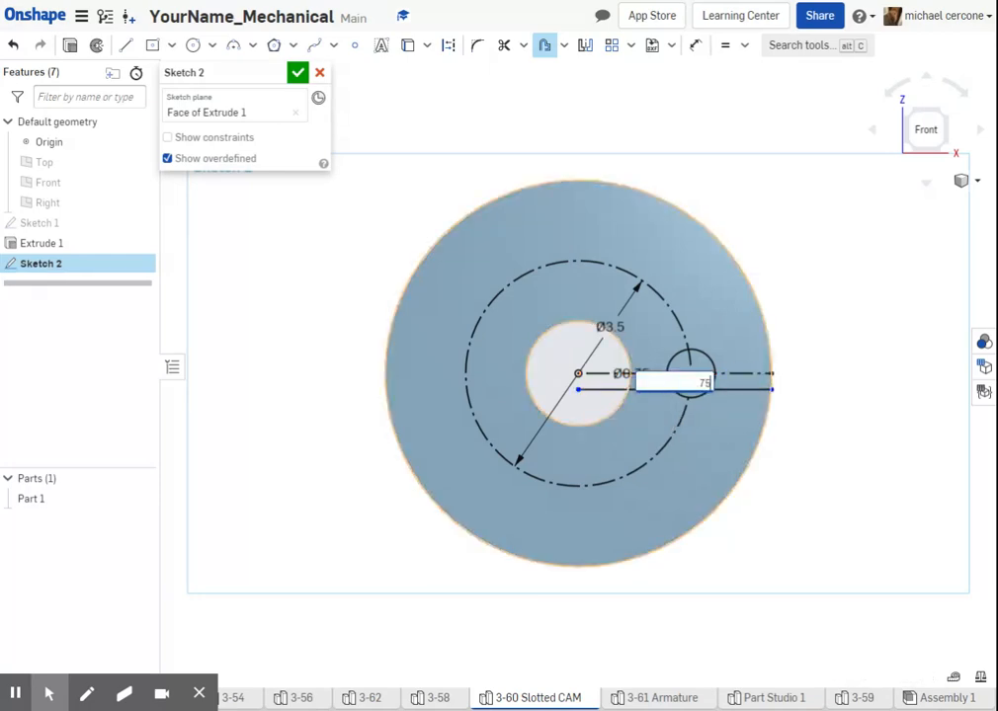
text(.75/2)
key(Return)
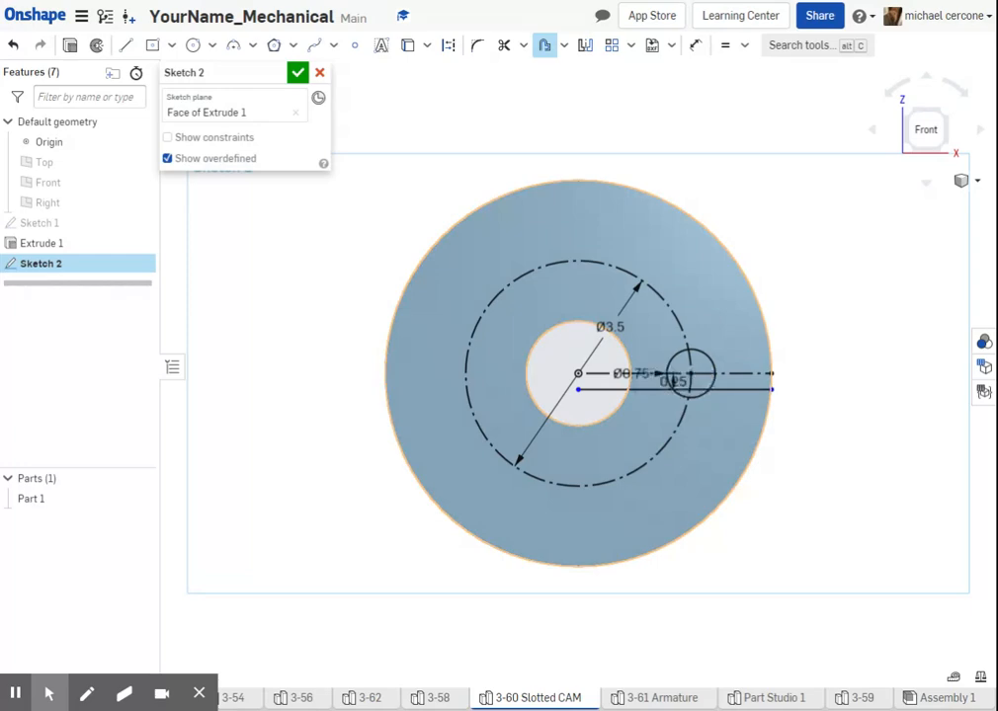
- Offset the horizontal construction line upward by 0.375 in to form the slot's upper edge
click(750, 372)
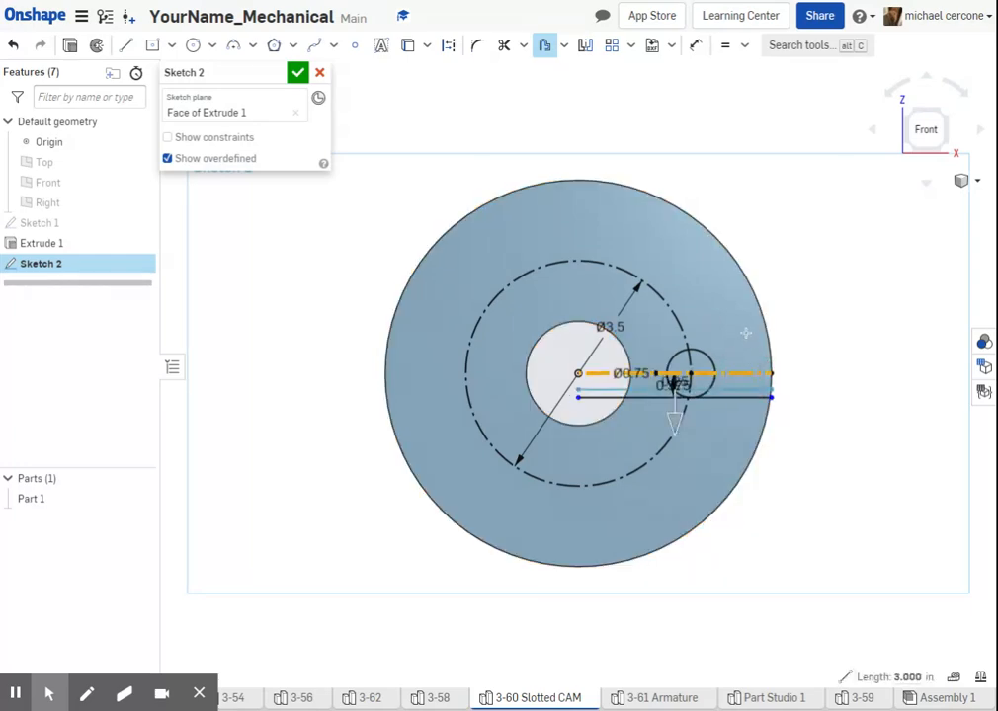
click(677, 419)
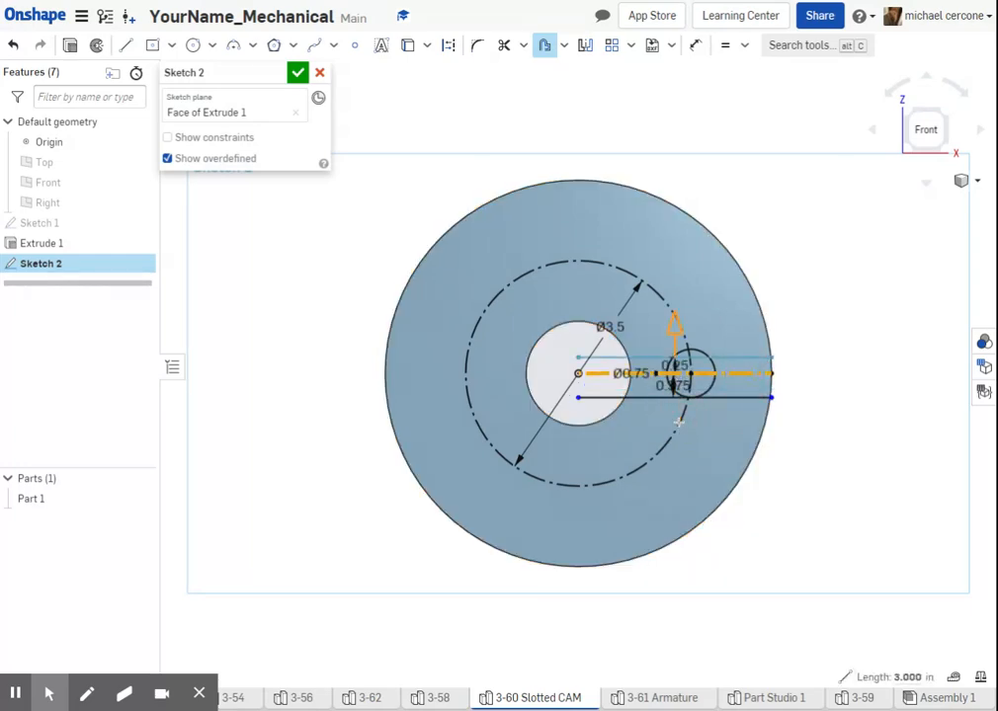
click(732, 440)
key(BackSpace)
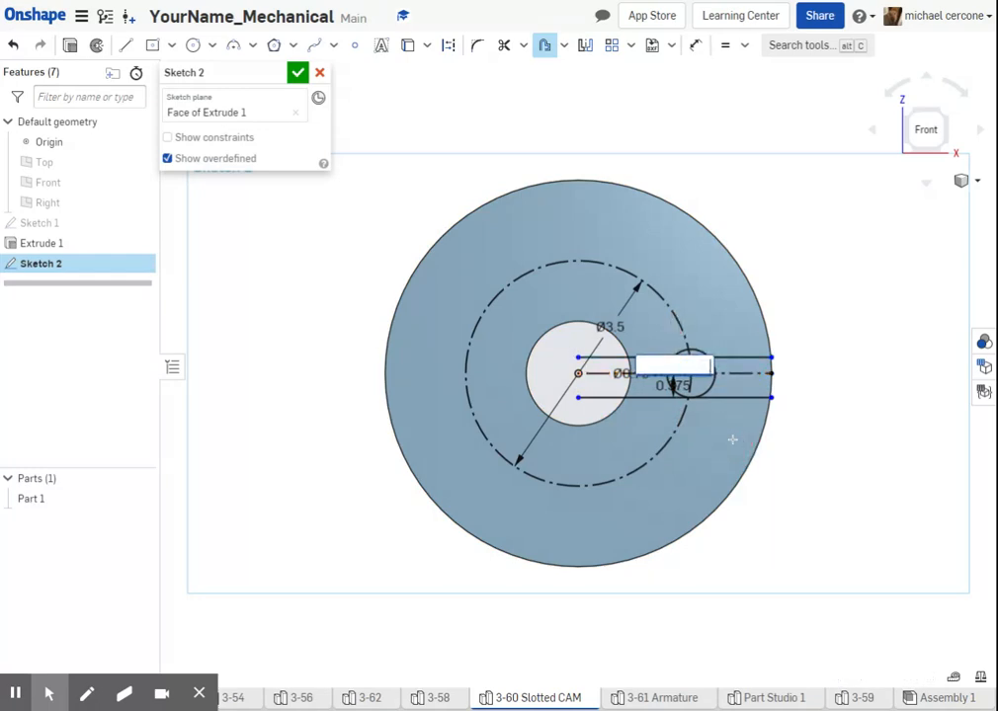
text(0.375)
key(Return)
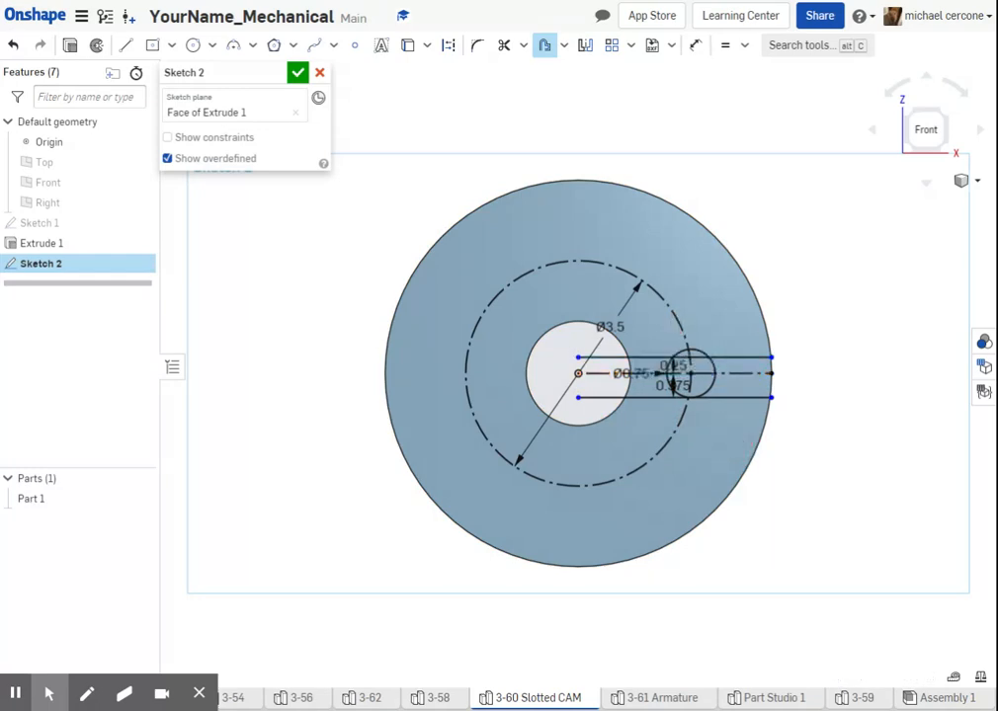
- Trim both offset lines inward of the small circle and remove the circle's outer half to leave a U-shaped slot
click(504, 45)
scroll(585, 350, up, 3)
click(593, 350)
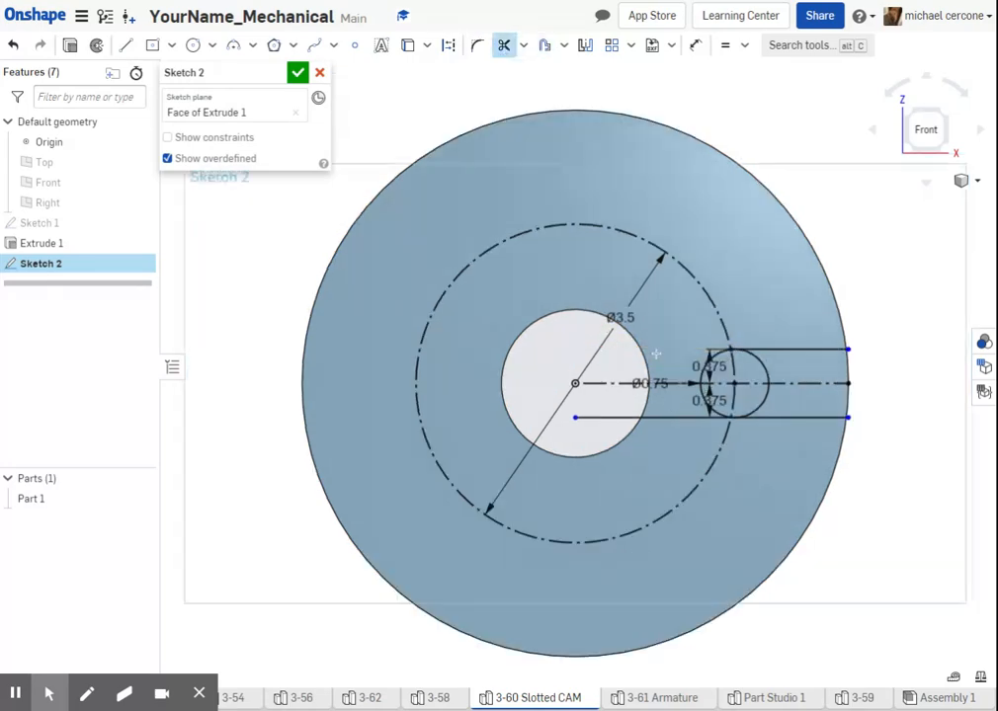
click(660, 417)
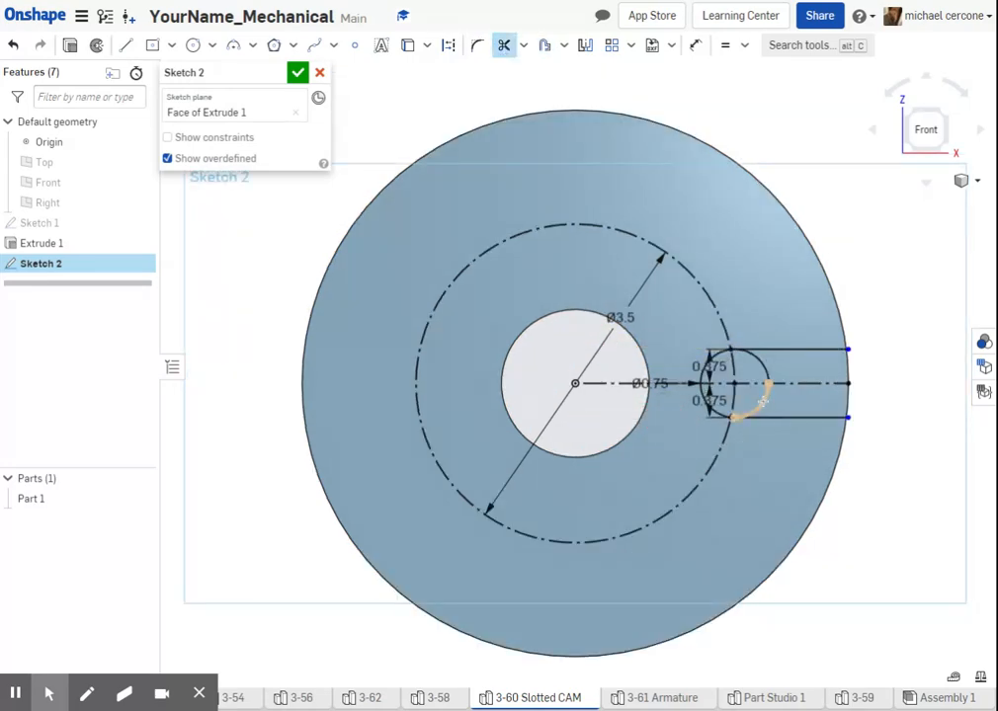
click(770, 376)
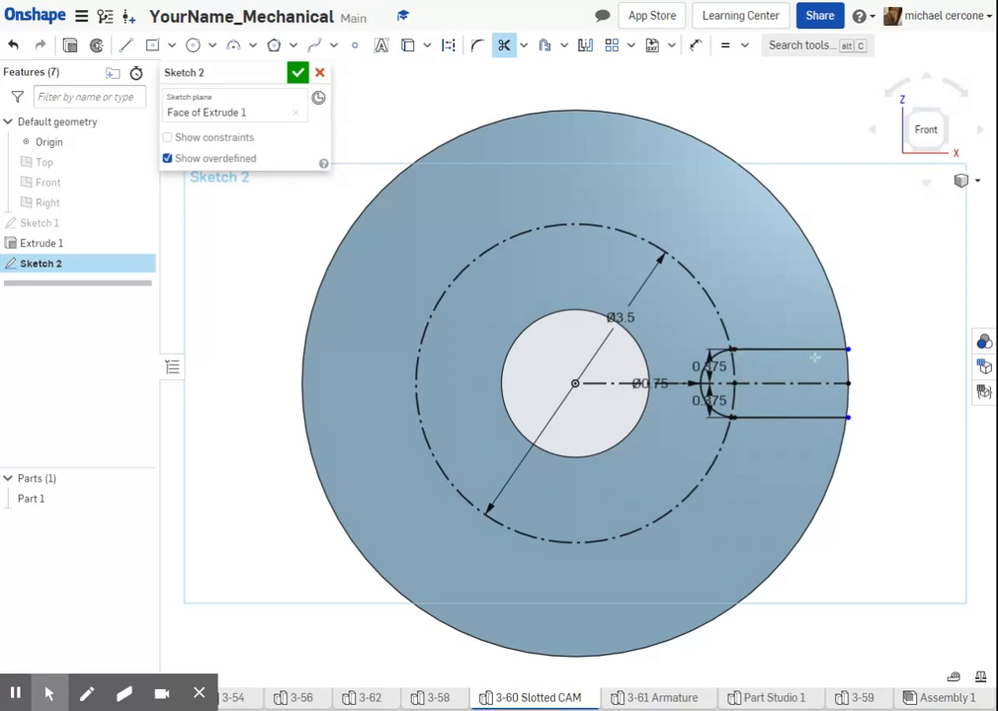
scroll(840, 361, up, 3)
scroll(840, 361, down, 3)
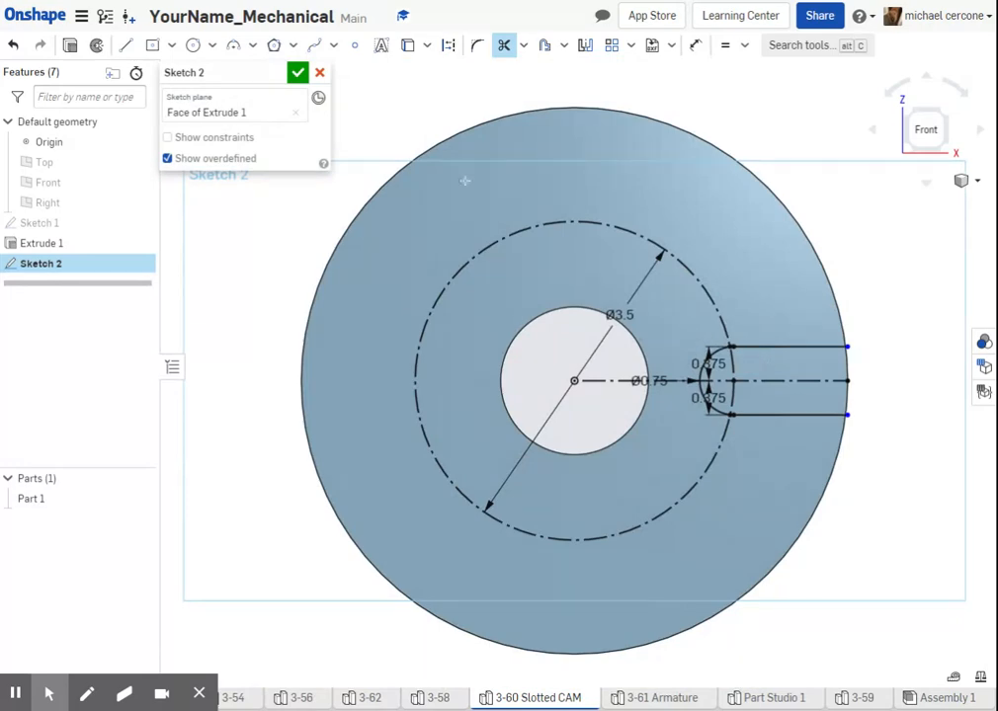
click(192, 45)
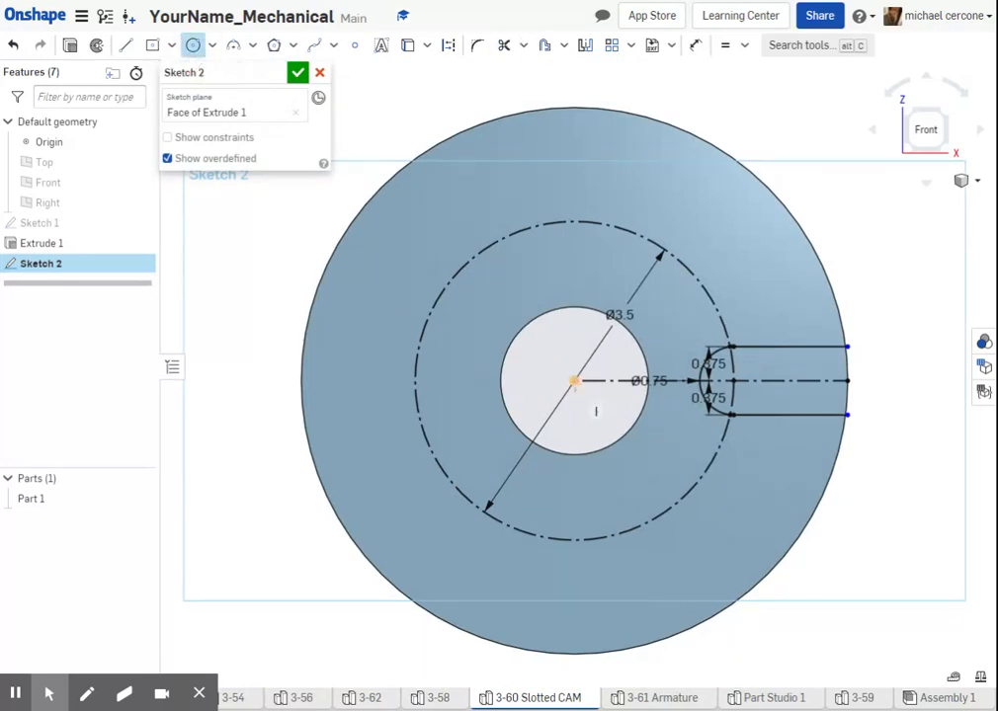
click(574, 381)
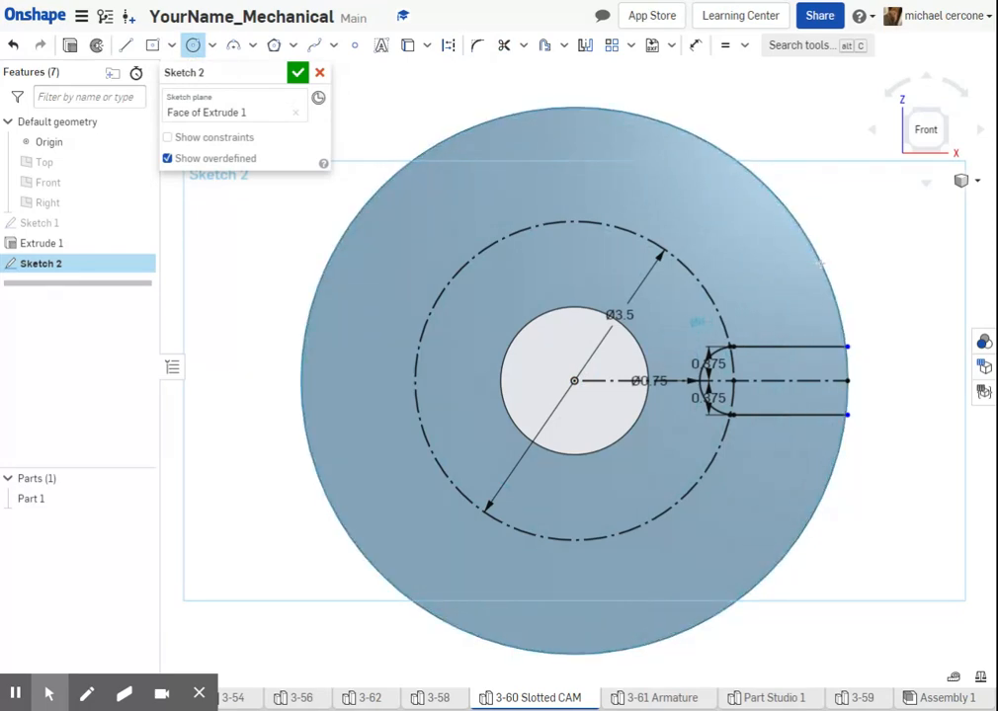
key(Escape)
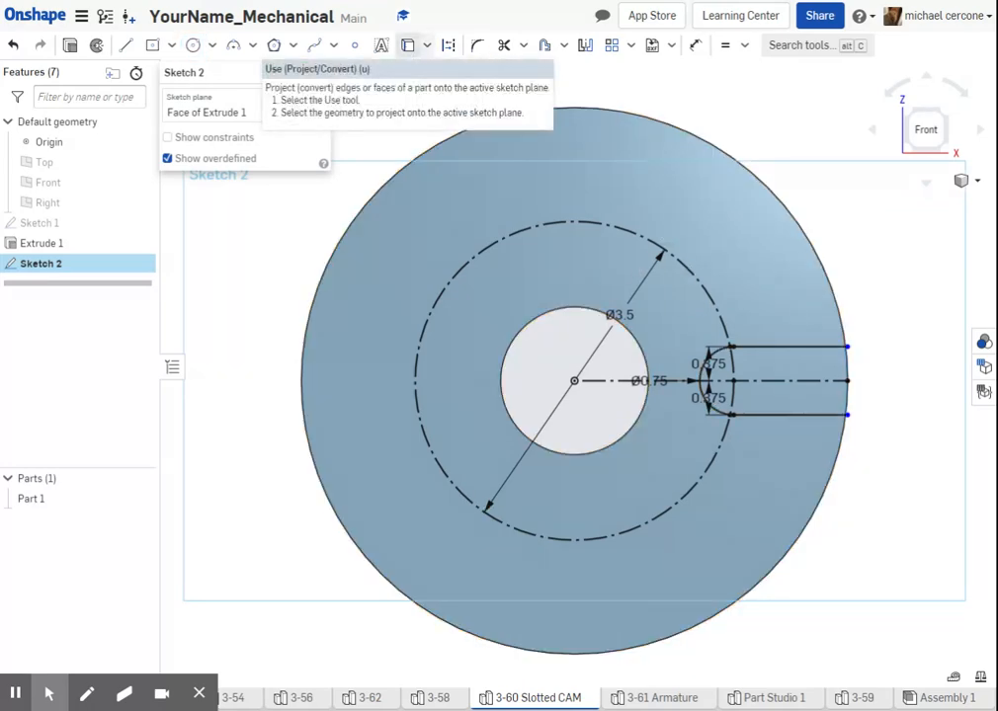
- Project the disc's outer edge into the sketch with Use and trim the overhanging ends of the slot lines at it
click(407, 45)
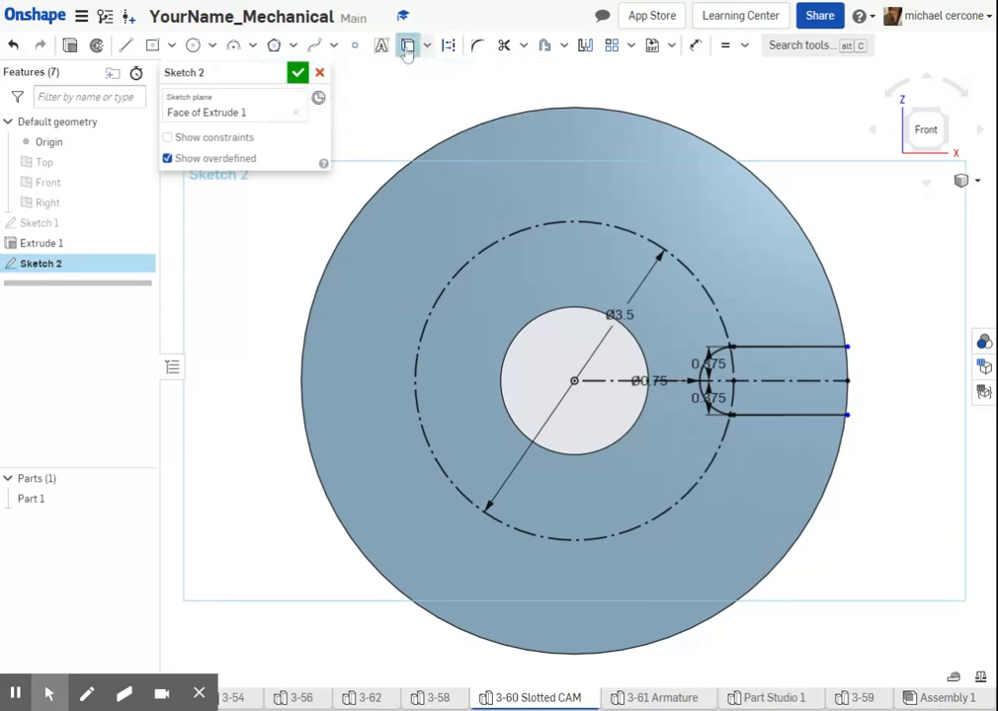
click(750, 168)
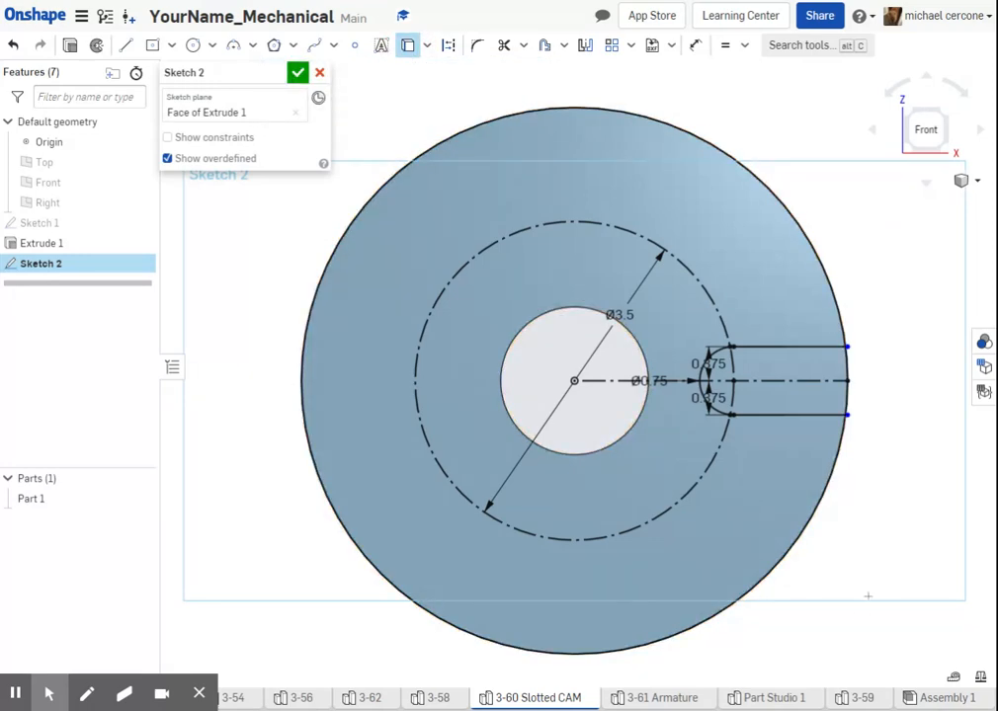
click(504, 44)
scroll(884, 344, up, 8)
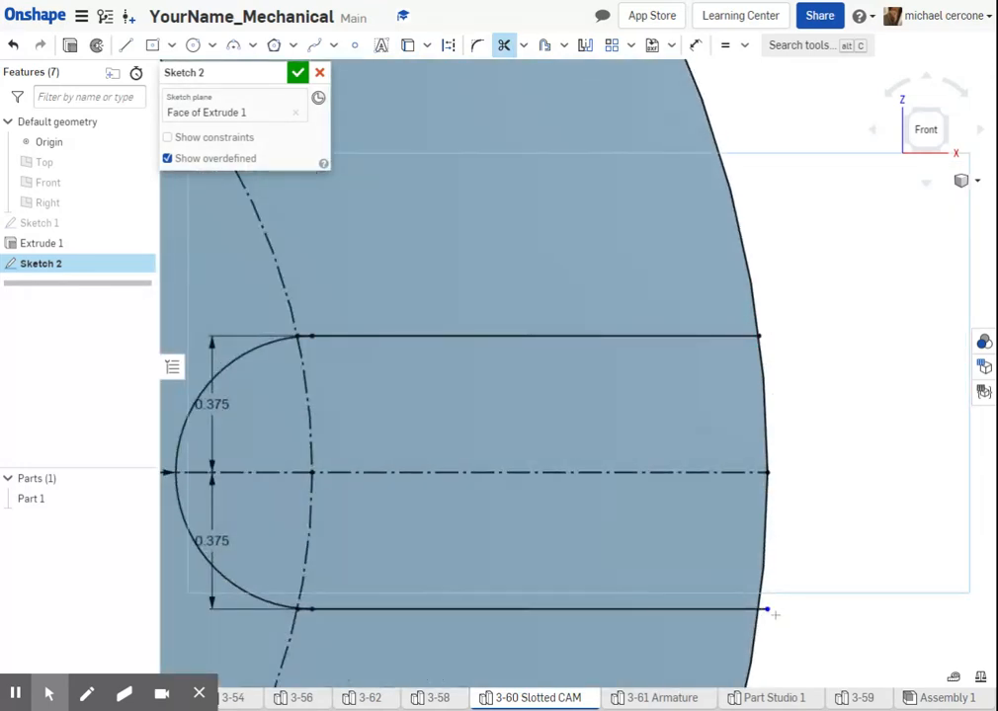
click(767, 610)
scroll(767, 613, down, 5)
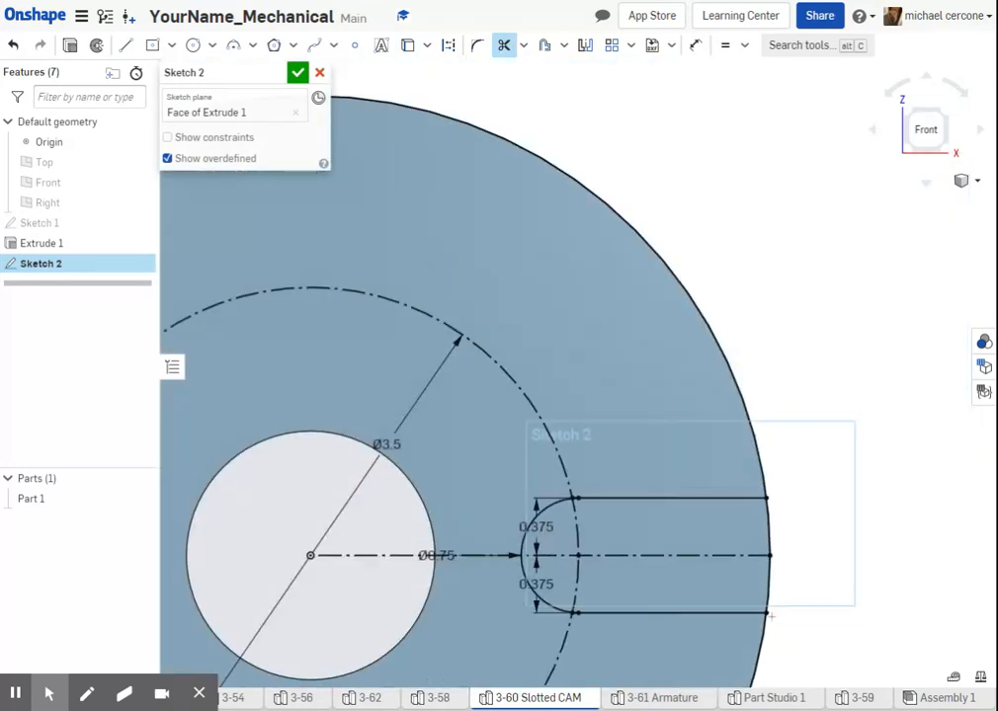
scroll(817, 588, up, 3)
scroll(817, 578, down, 6)
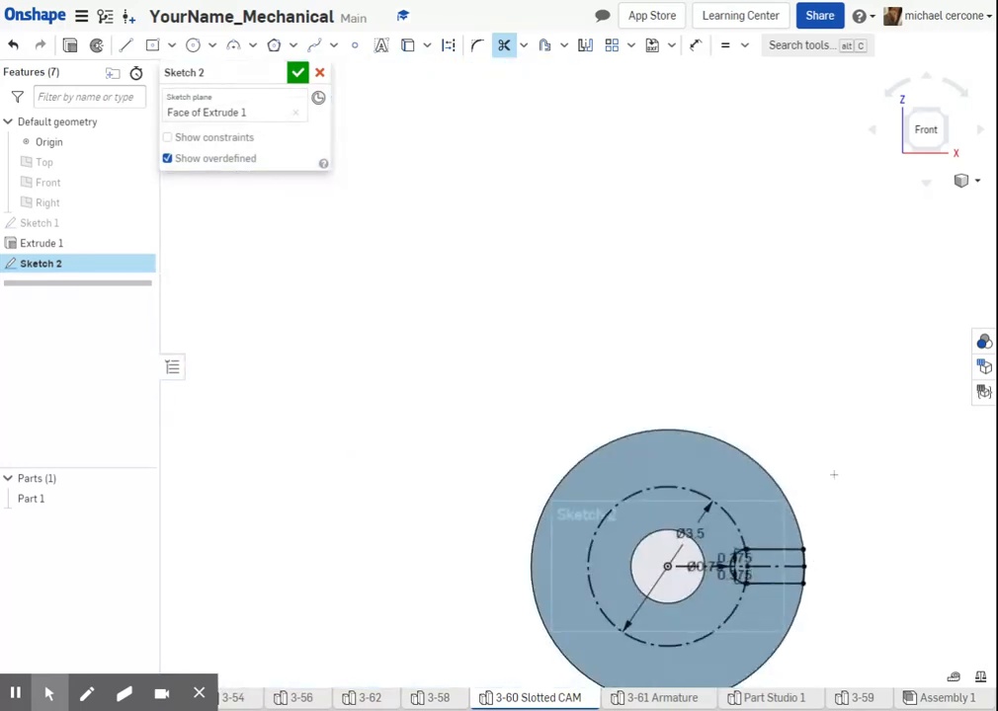
key(f)
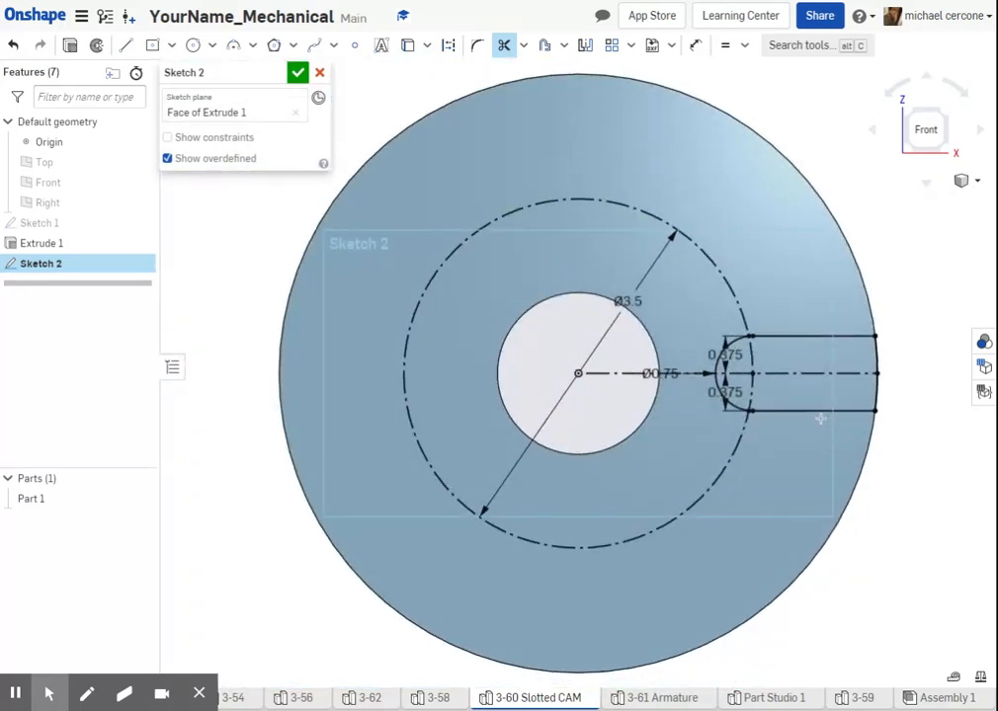
- Create a circular sketch pattern of the closed slot outline around the origin with 6 instances
click(632, 45)
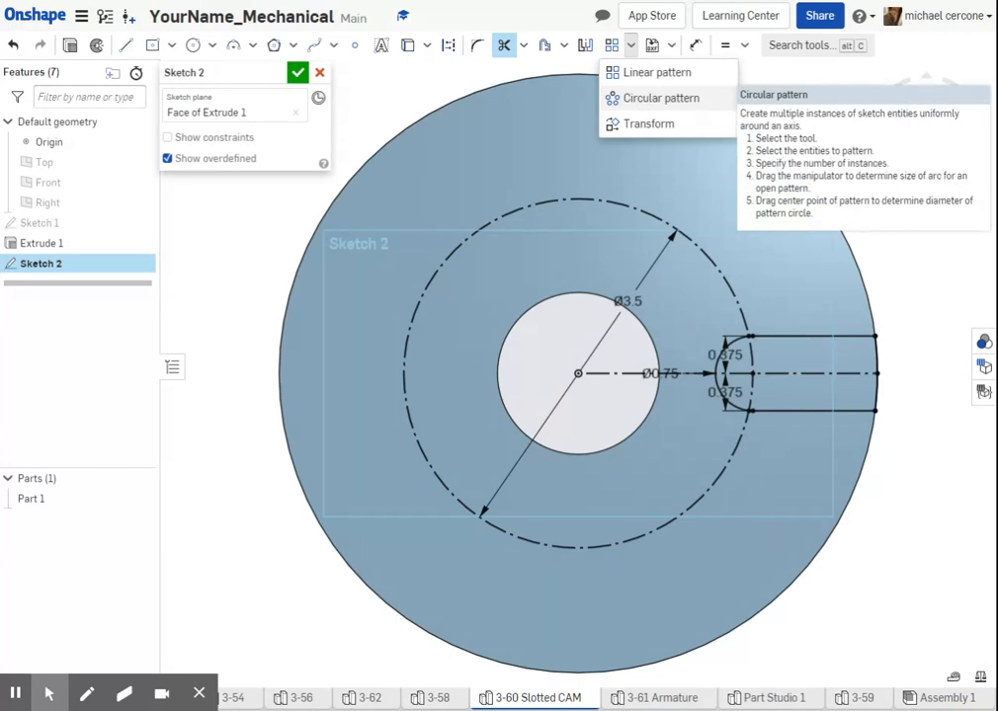
click(647, 99)
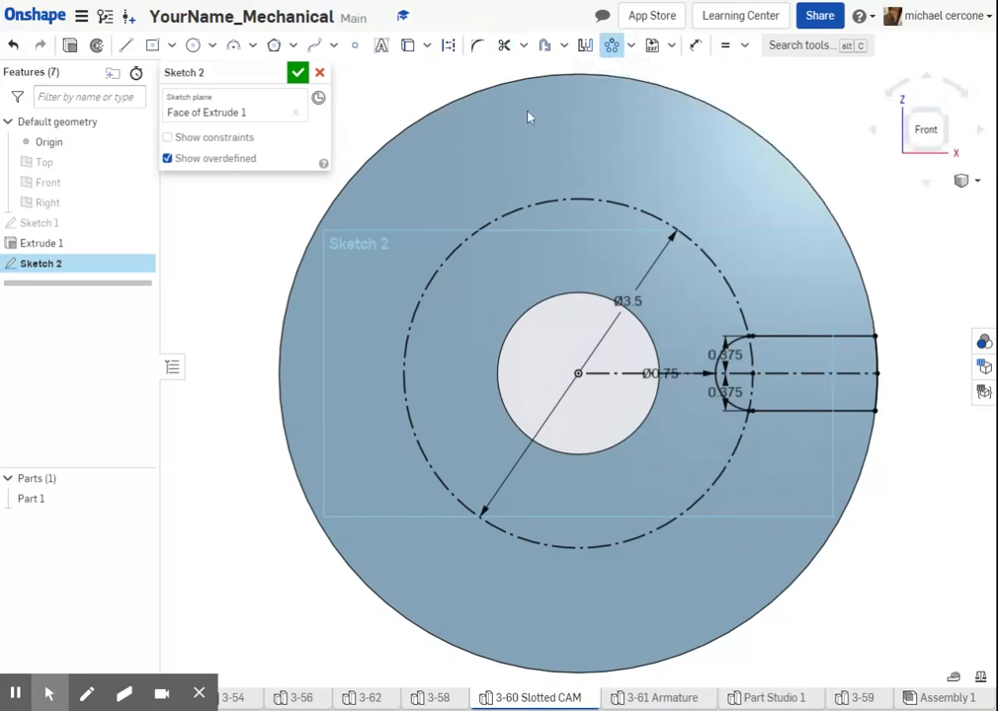
click(779, 337)
click(729, 350)
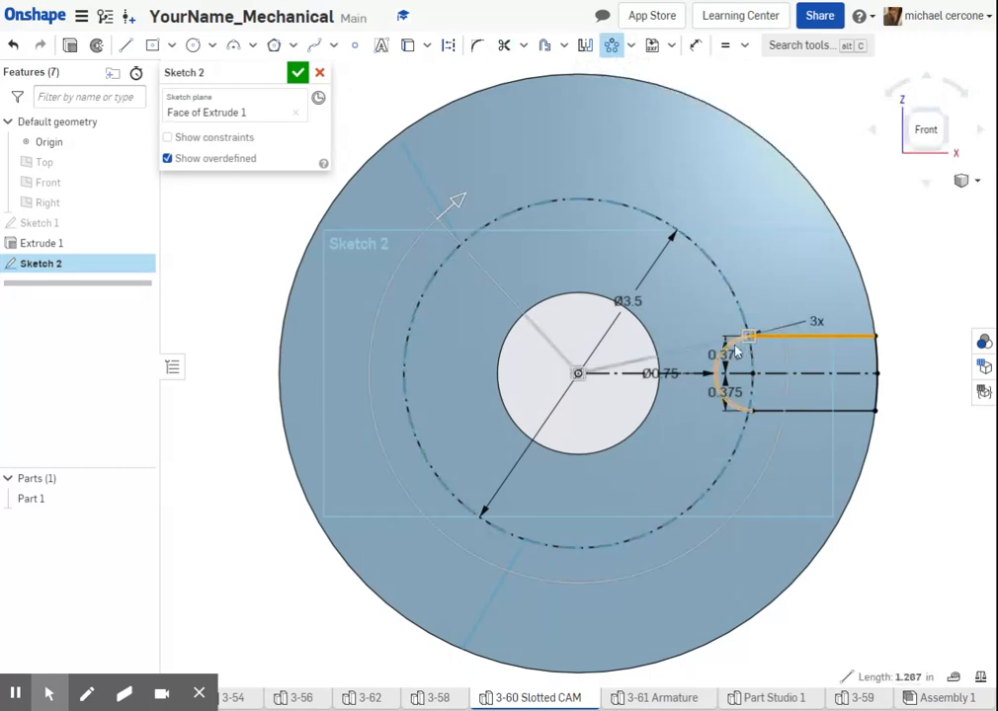
click(766, 409)
click(877, 398)
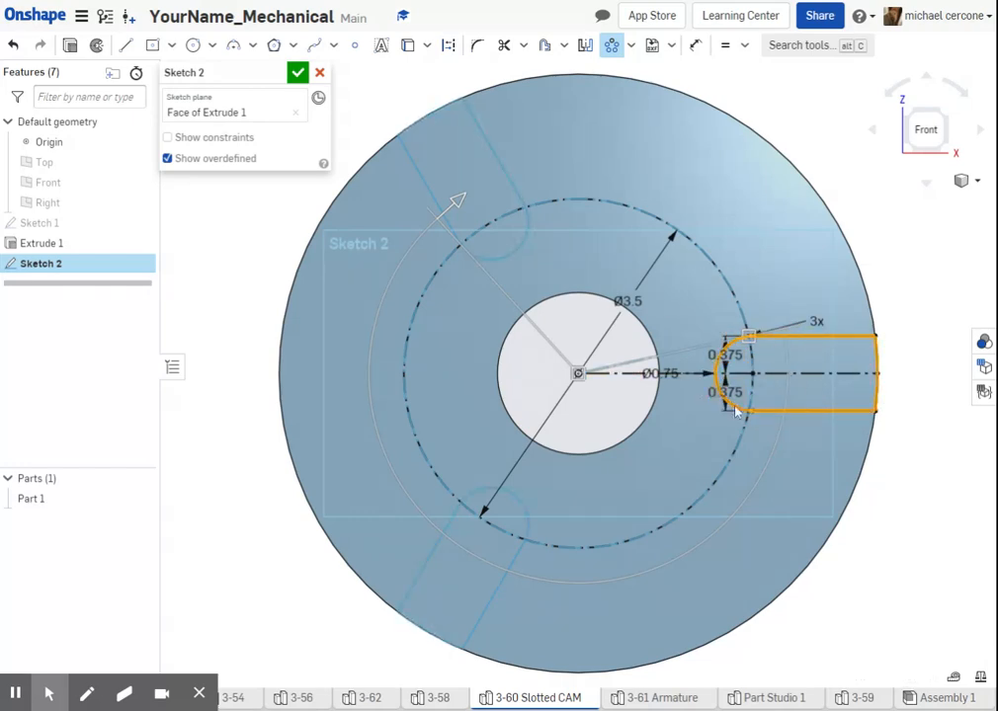
click(901, 235)
double_click(816, 321)
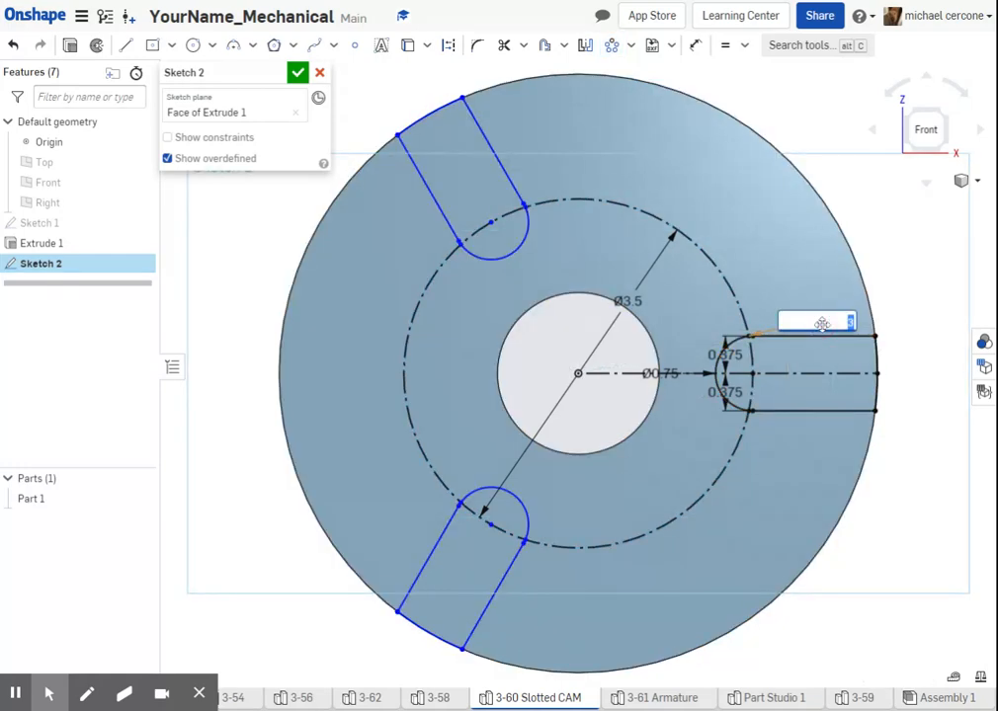
text(6)
key(Return)
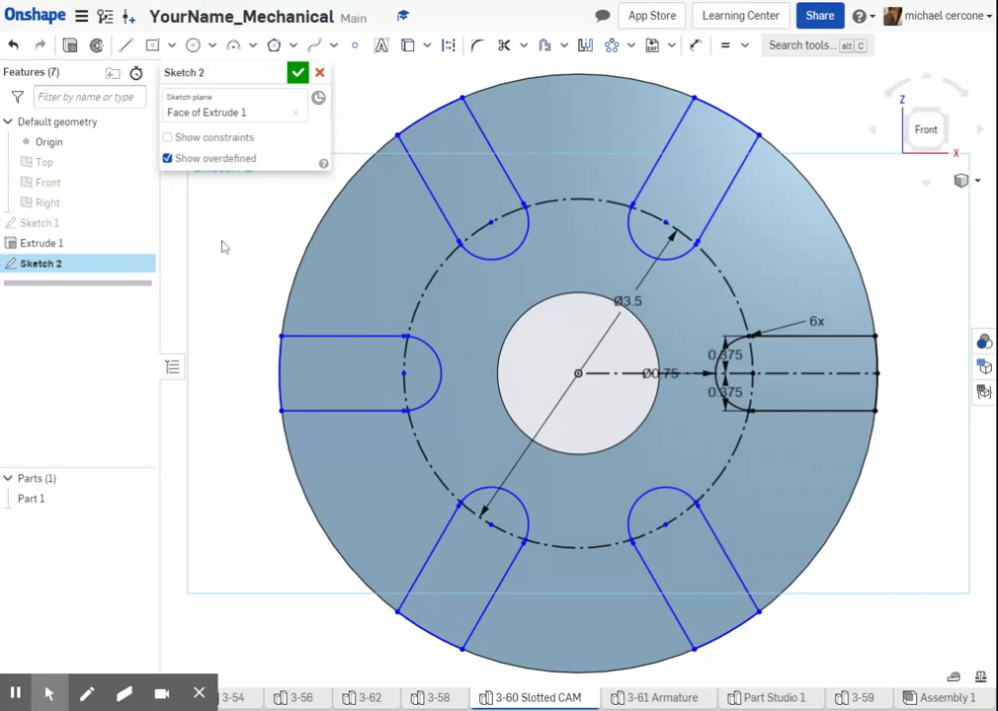
- Extrude the slot regions as a Blind Remove, 1 in deep, to cut them through the disc
click(70, 45)
right_drag(793, 440, 733, 384)
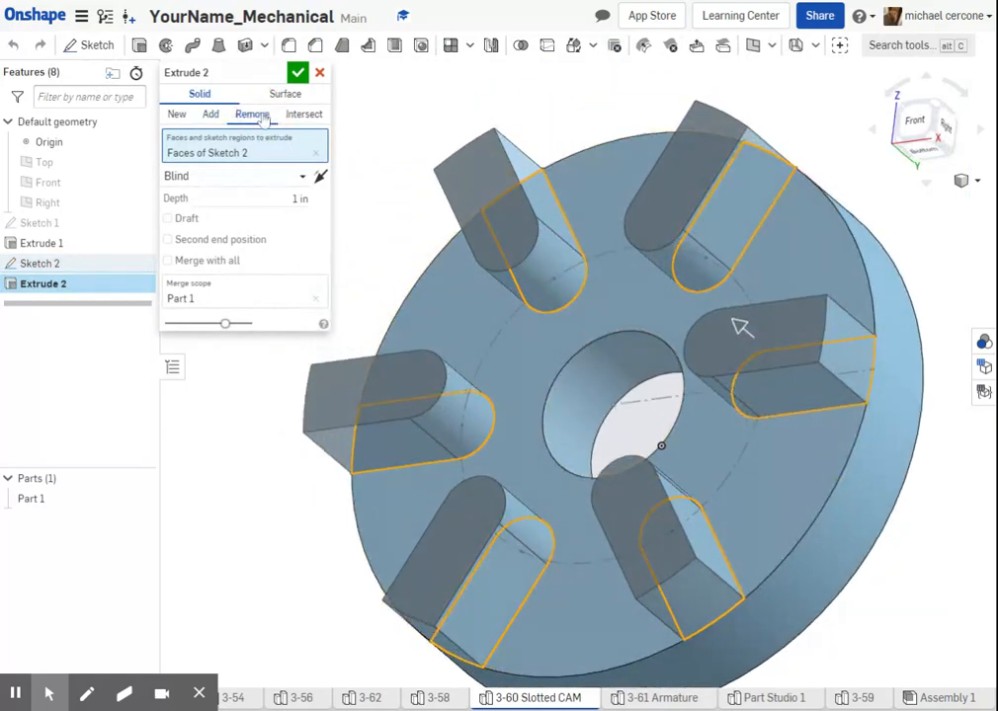
click(258, 116)
click(298, 72)
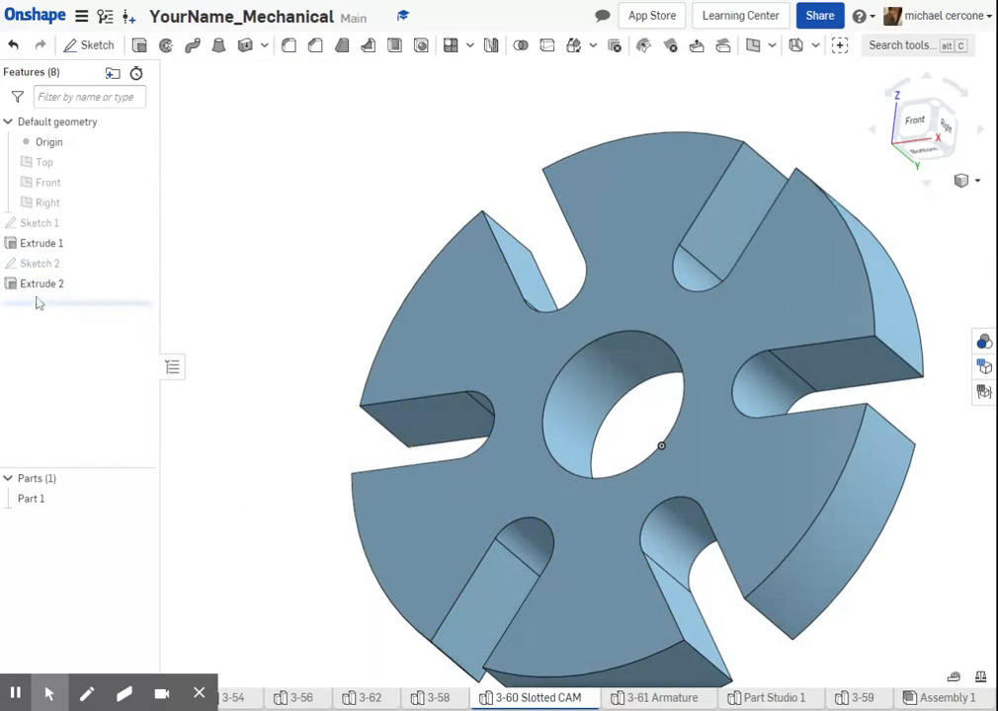
- Reopen Sketch 2 for editing and try to set the circular pattern's instance count to 1
right_click(33, 265)
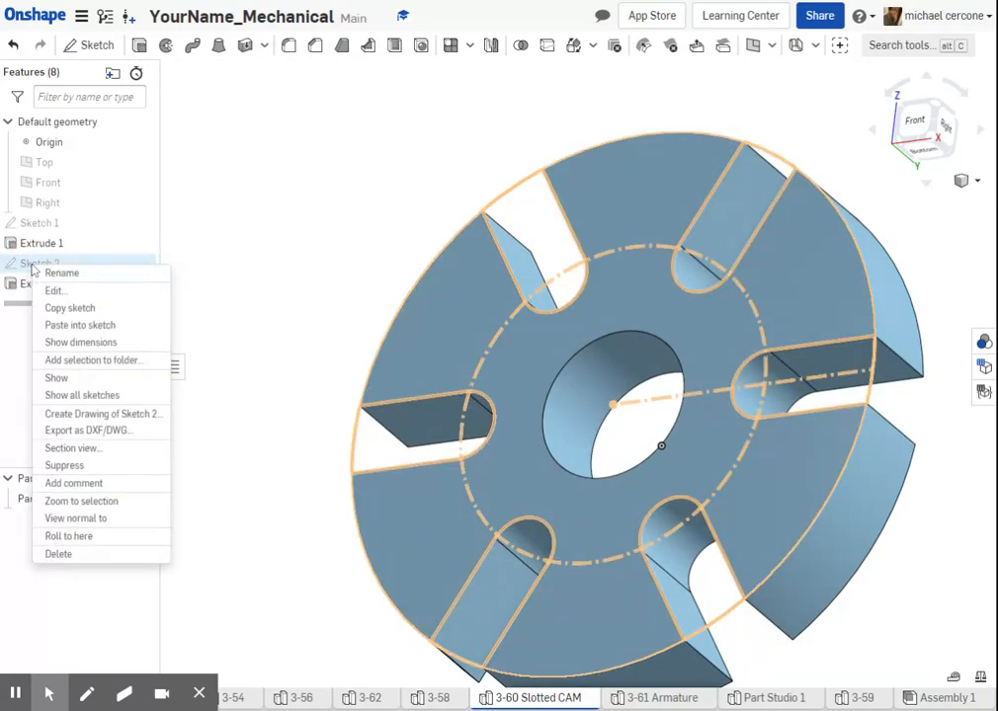
click(52, 290)
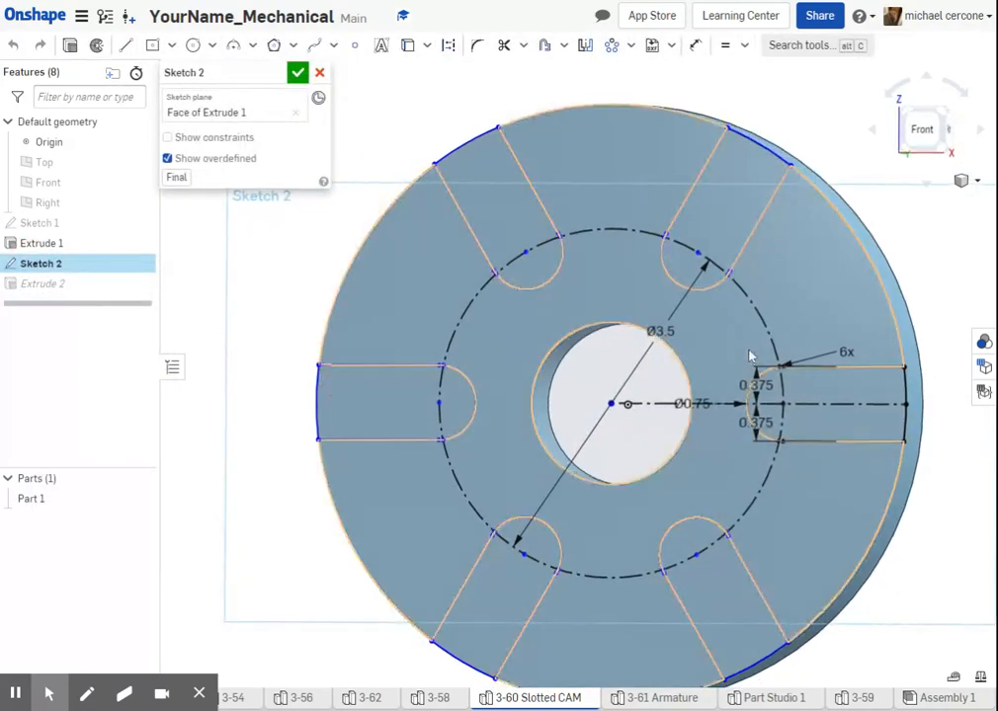
mouse_move(736, 331)
middle_down()
mouse_move(761, 342)
mouse_move(660, 325)
middle_up()
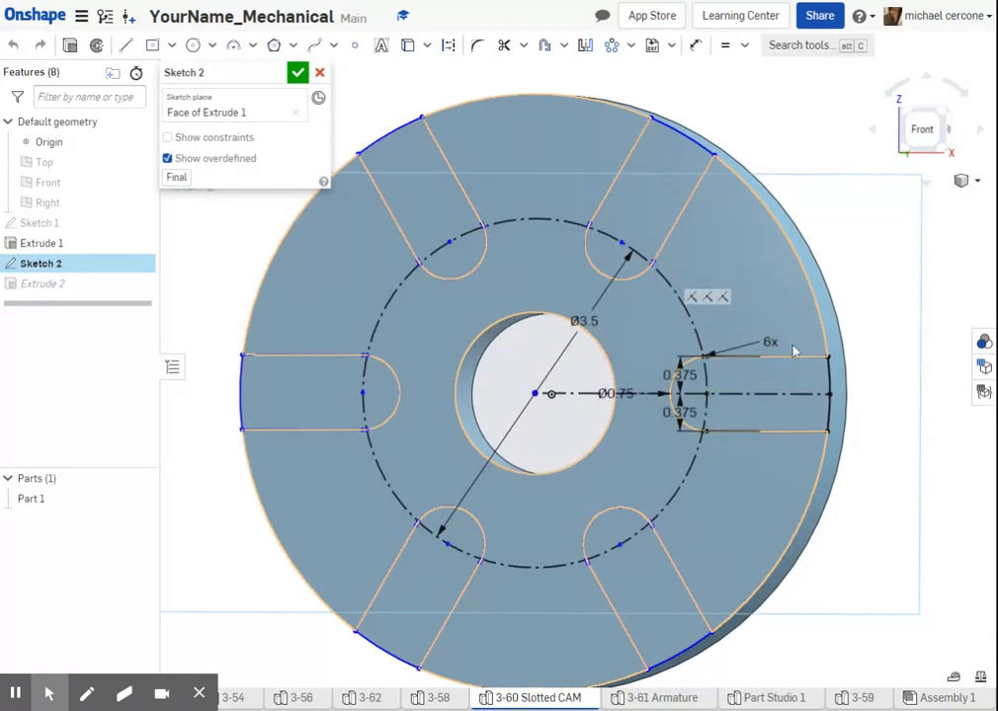
click(775, 345)
double_click(775, 344)
text(1)
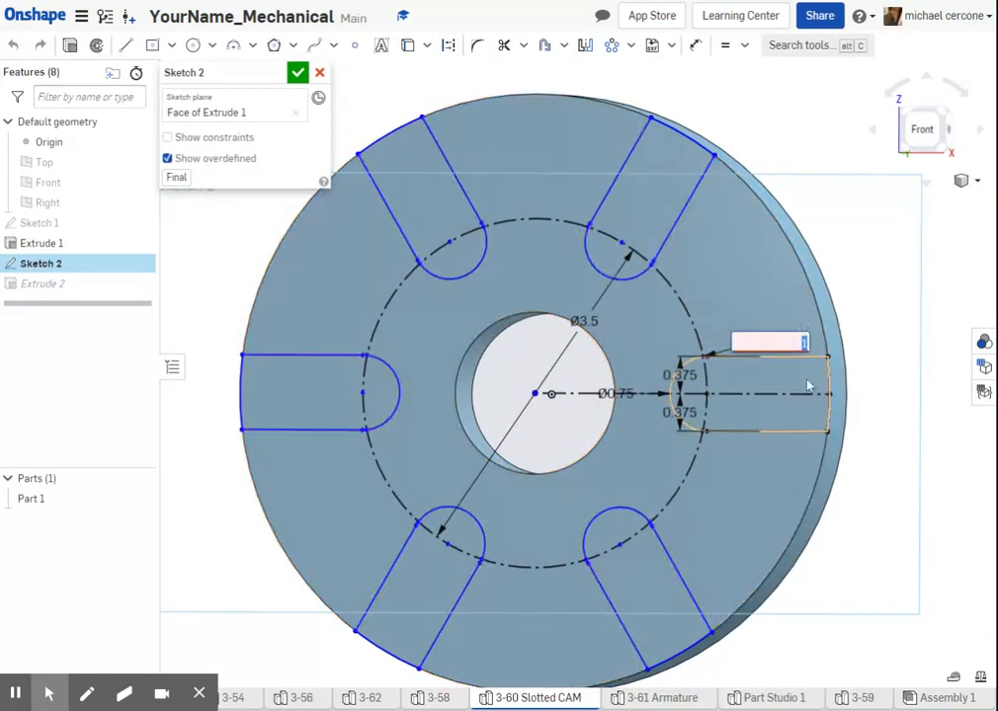
text(6)
key(Return)
- Delete the five patterned slot copies from the sketch, keeping only the original slot on the horizontal construction line
mouse_move(526, 47)
mouse_down()
mouse_move(528, 83)
mouse_move(722, 334)
mouse_up()
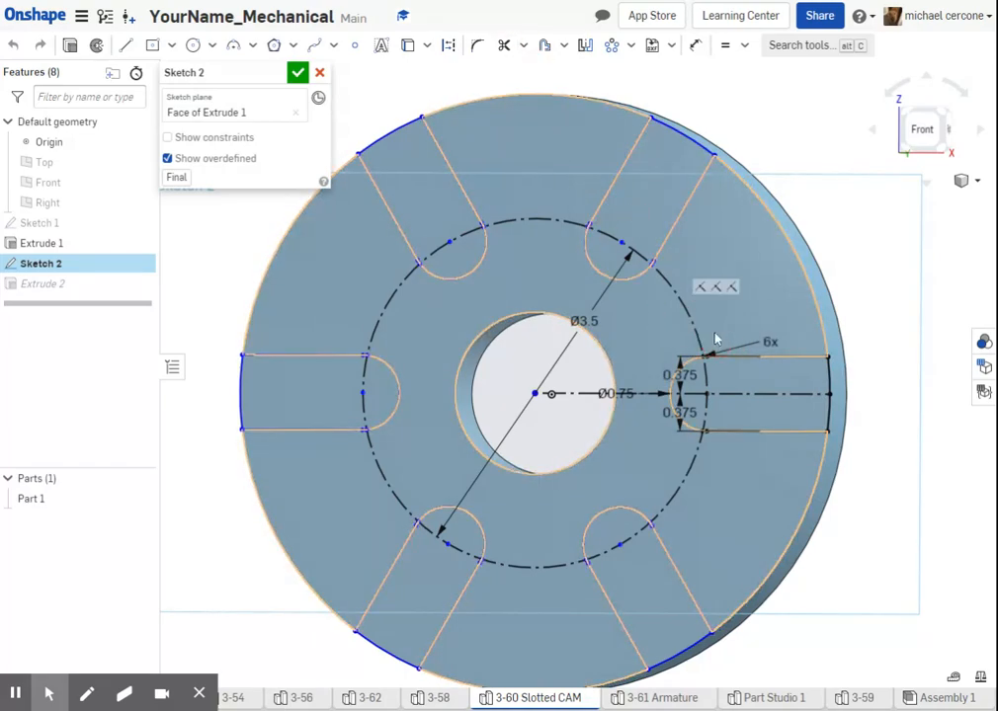
right_click(774, 310)
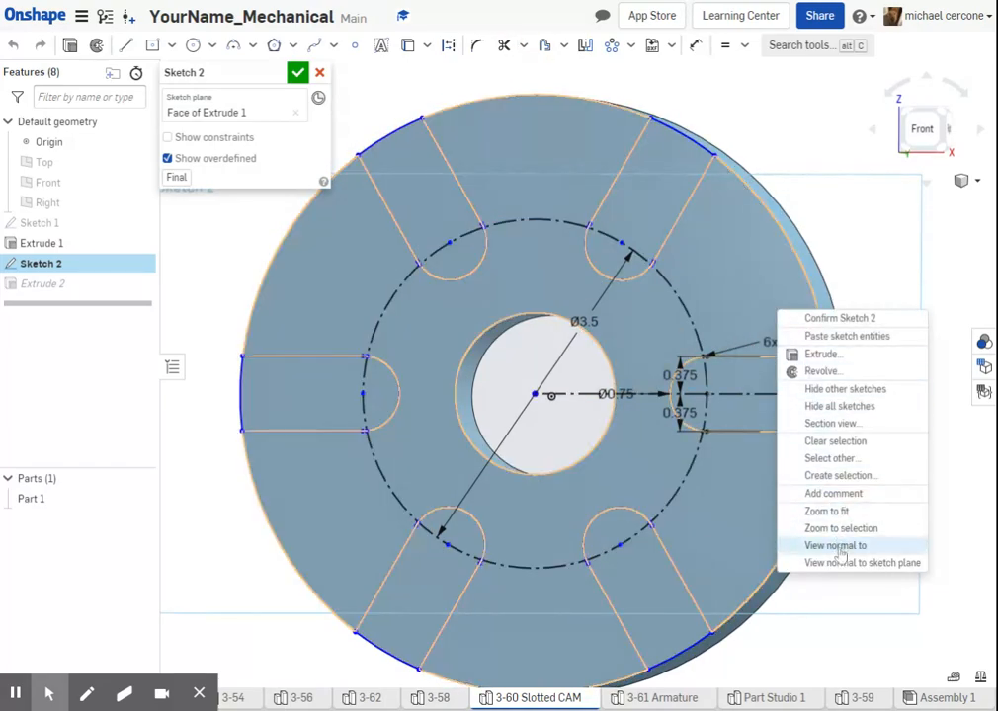
click(840, 559)
scroll(575, 185, up, 2)
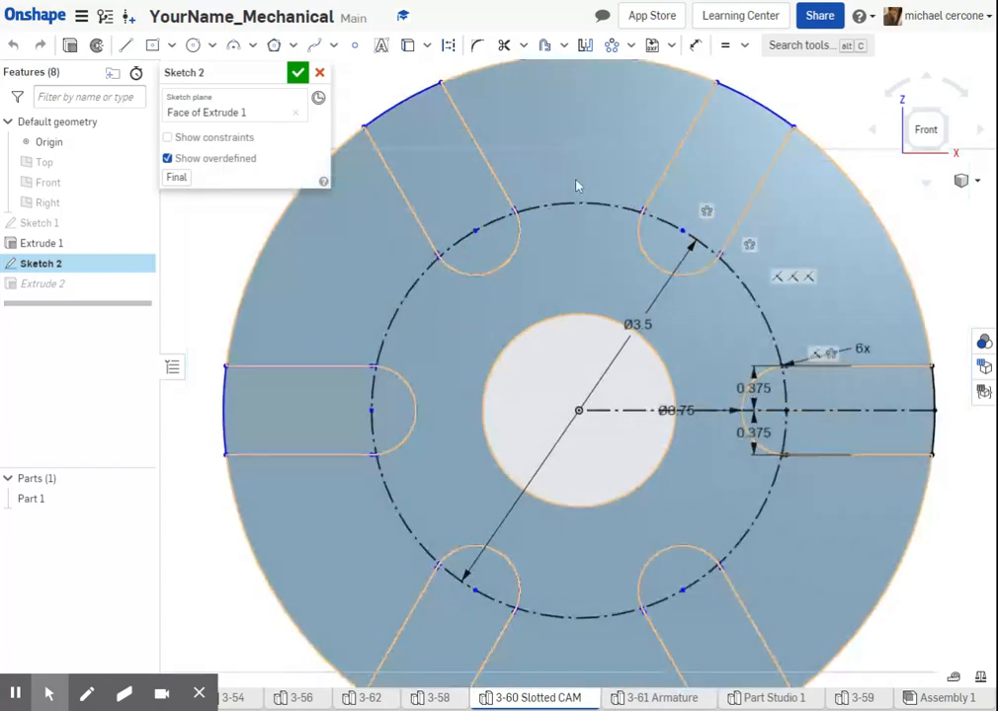
scroll(578, 191, down, 4)
drag(387, 85, 569, 288)
key(Delete)
drag(339, 247, 517, 395)
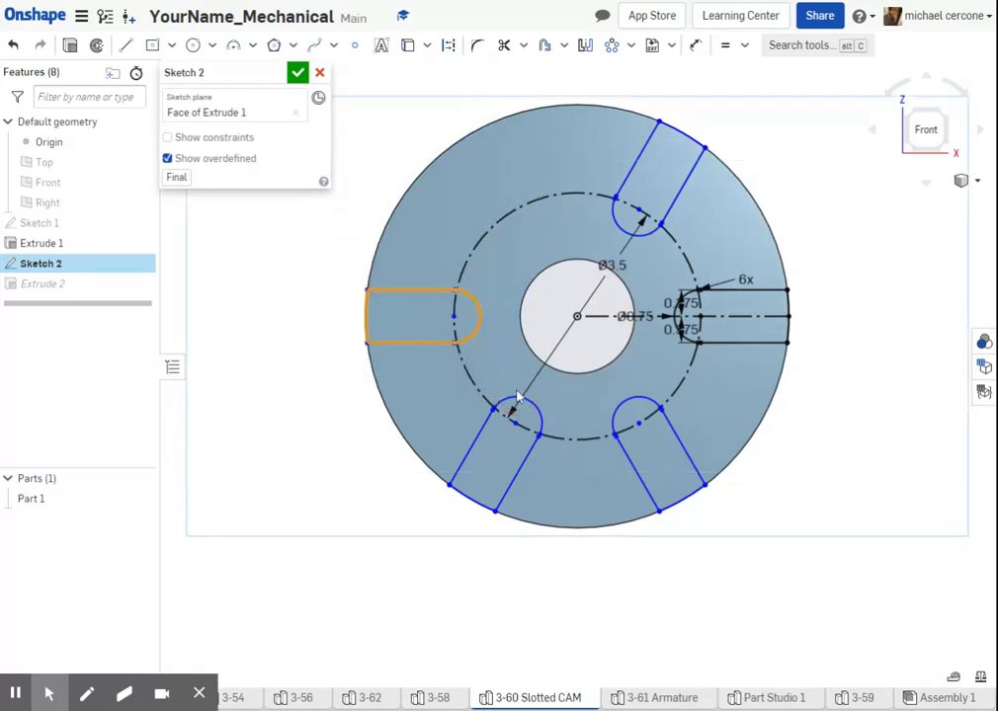
key(Delete)
mouse_move(452, 430)
mouse_down()
mouse_move(581, 572)
mouse_move(721, 584)
mouse_up()
key(Delete)
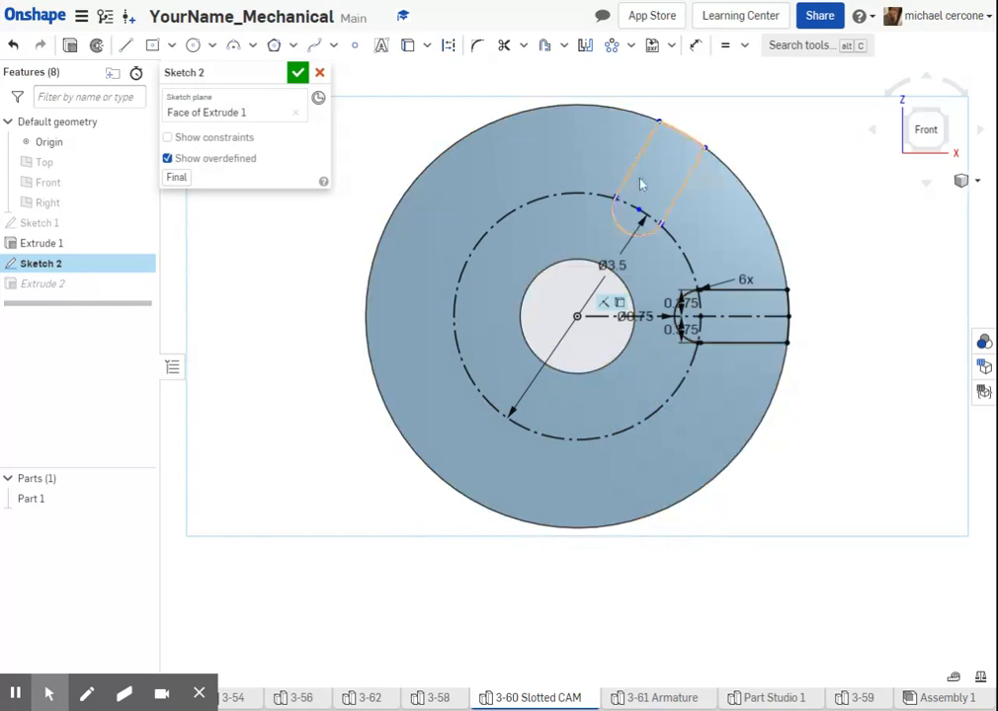
scroll(639, 176, down, 2)
mouse_move(596, 85)
mouse_down()
mouse_move(620, 130)
mouse_move(726, 245)
mouse_up()
key(Delete)
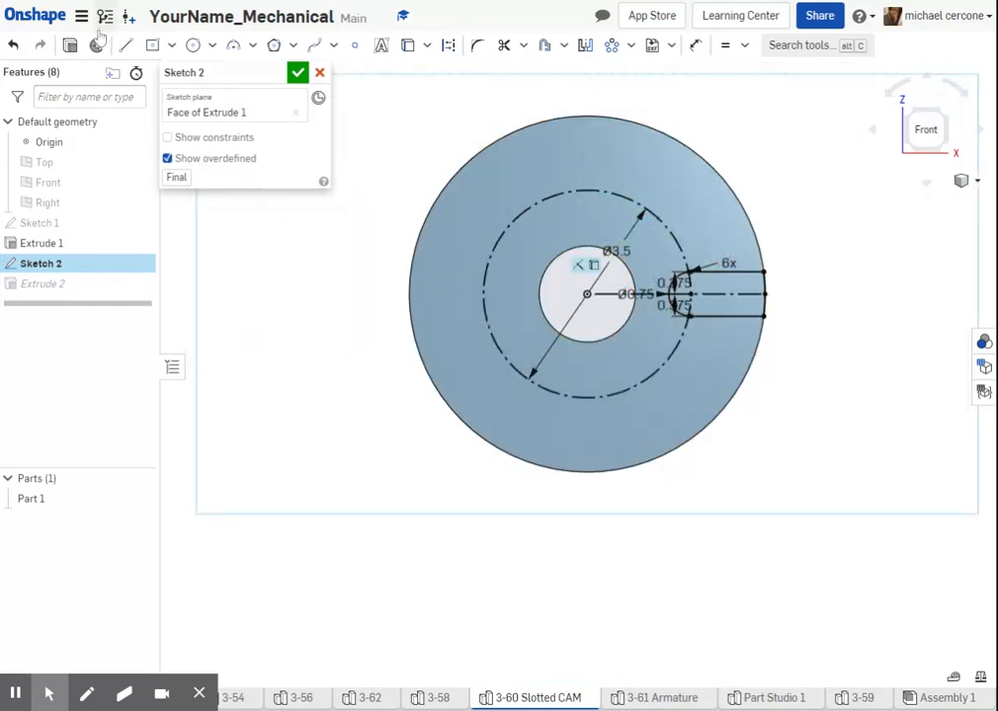
- Extrude the single slot region of Sketch 2 as a Blind Remove, 1 in deep, to cut it through the disc
click(70, 47)
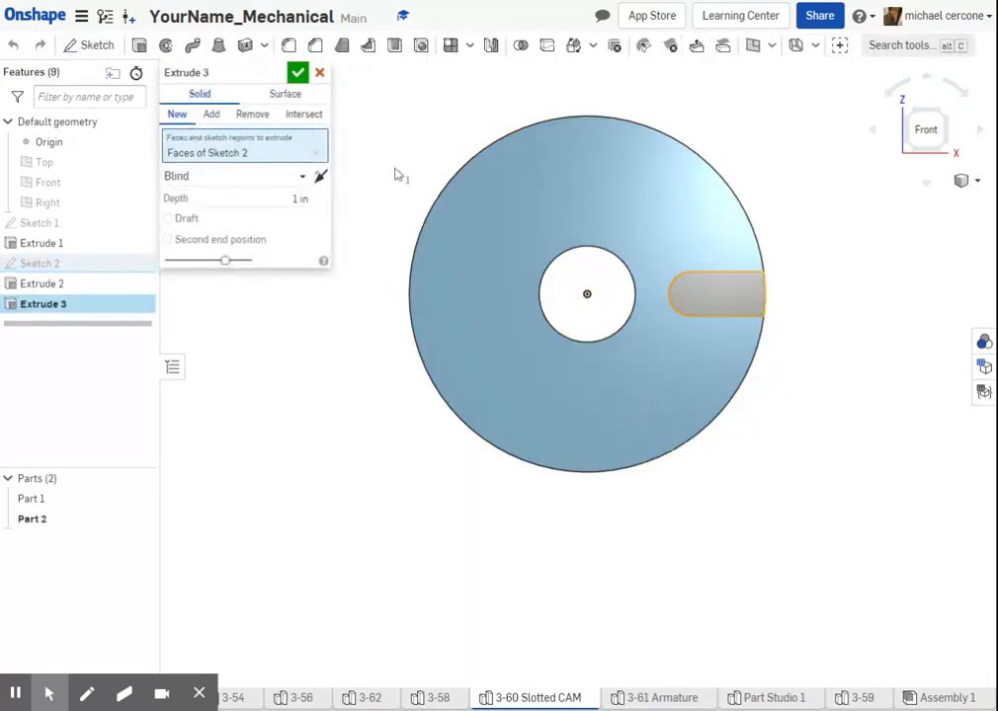
click(252, 114)
click(644, 272)
right_drag(759, 298, 686, 300)
click(297, 73)
- Set up a circular feature pattern of Extrude 3 using the disc's outer cylindrical face as the axis
right_drag(639, 419, 692, 415)
click(470, 47)
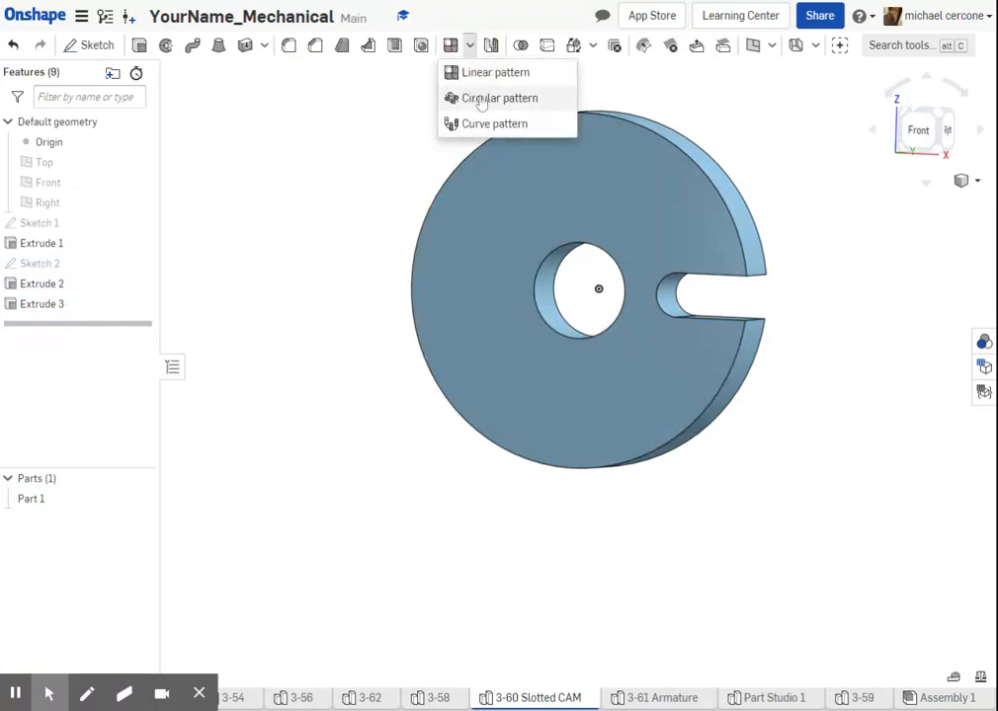
click(481, 100)
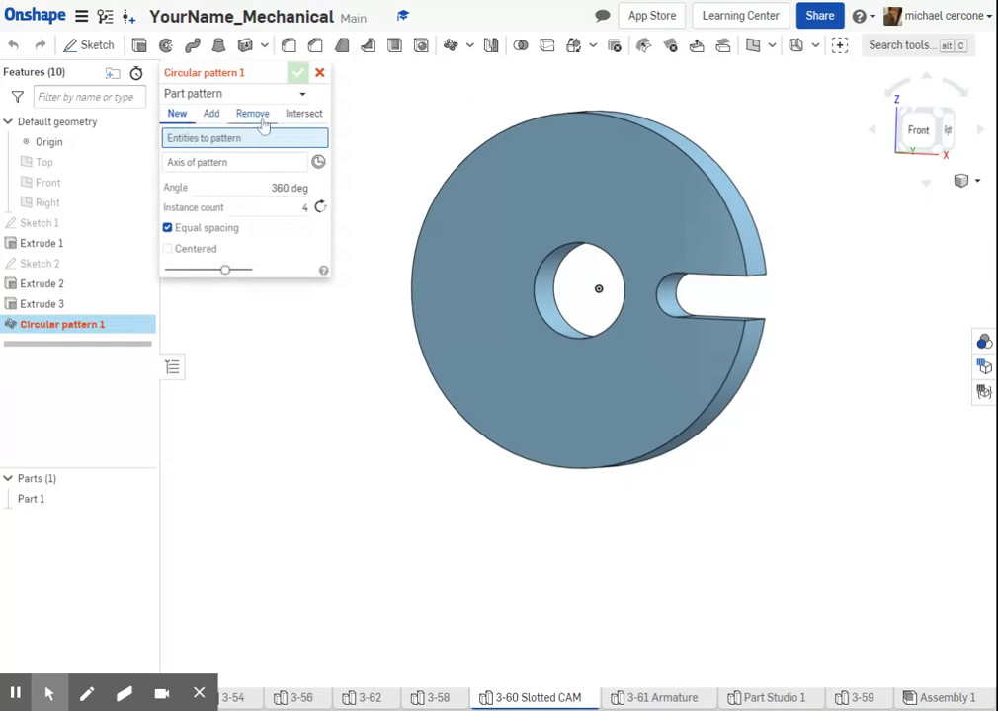
click(289, 93)
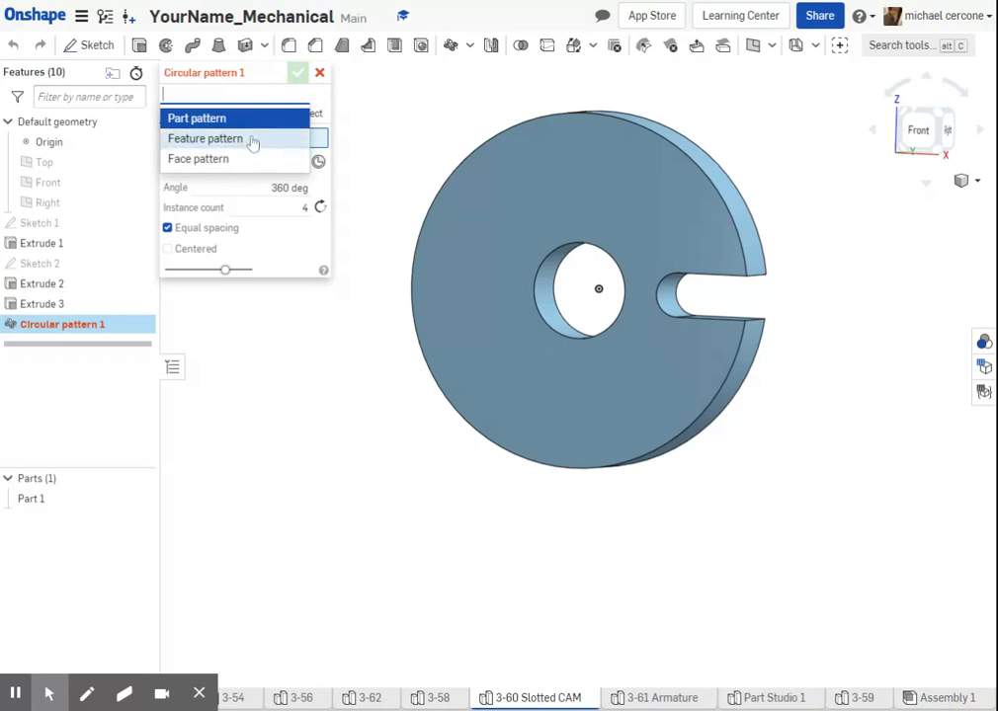
click(253, 141)
click(243, 120)
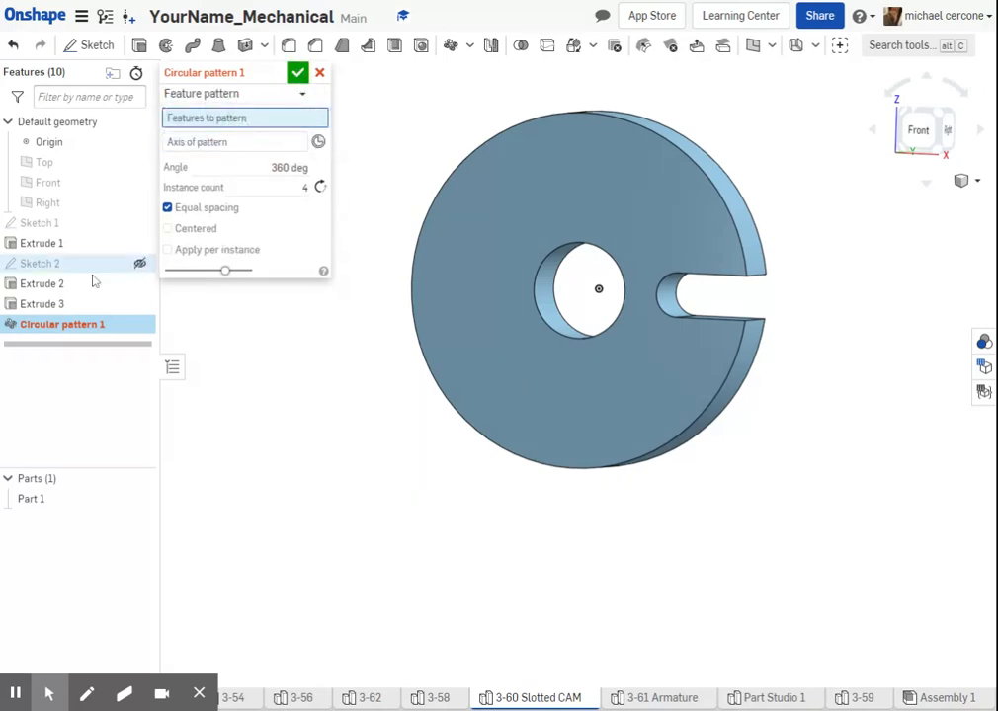
click(72, 307)
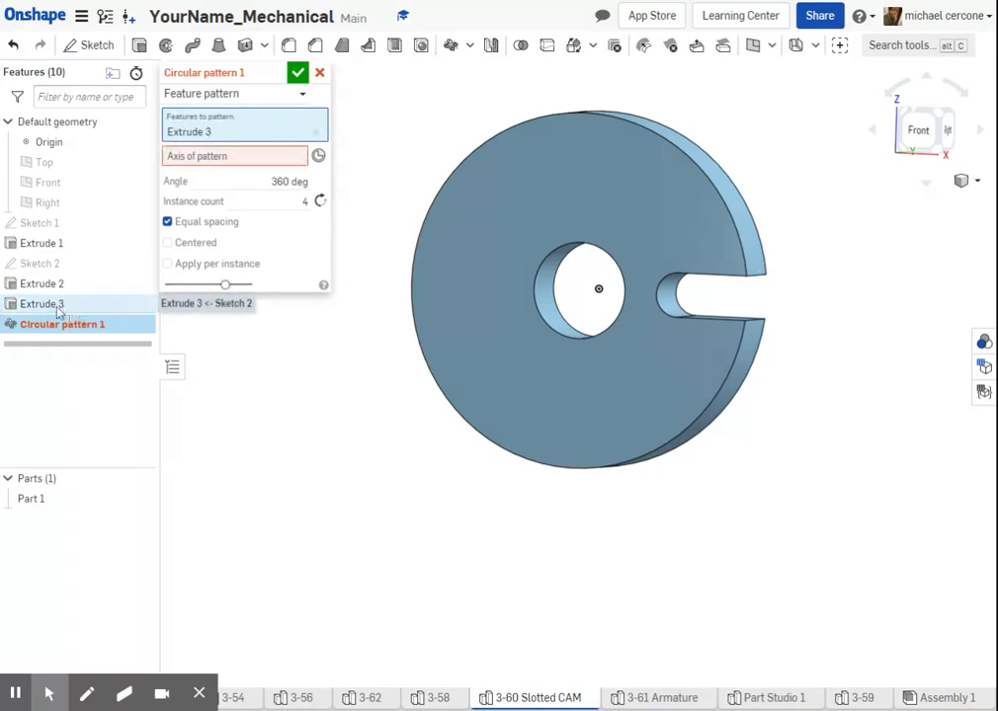
click(221, 162)
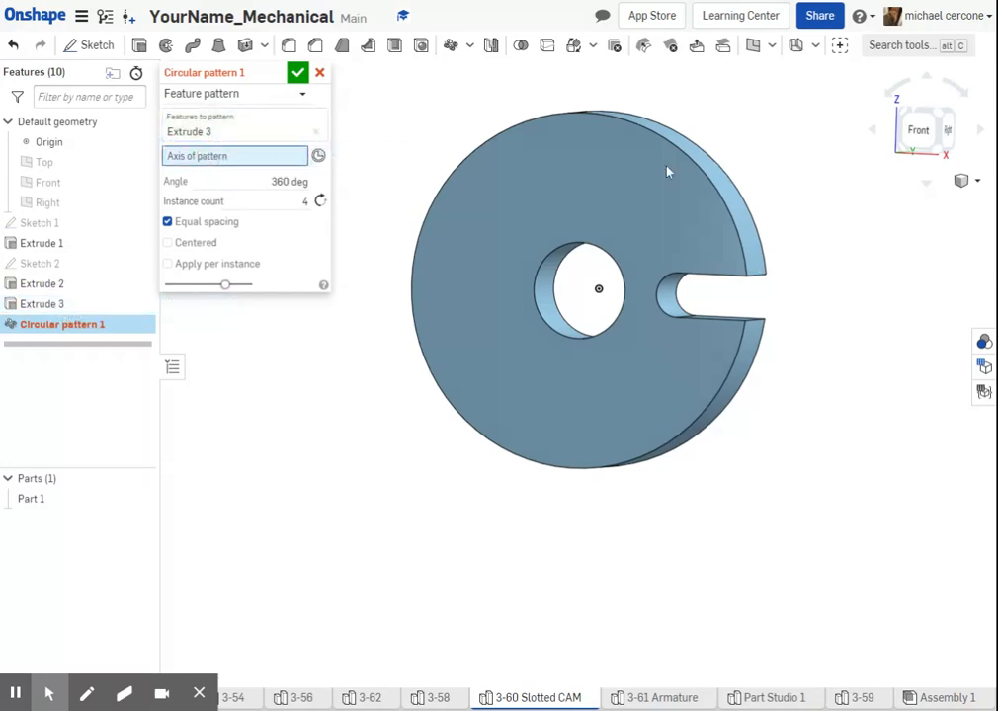
right_drag(525, 130, 657, 208)
click(696, 166)
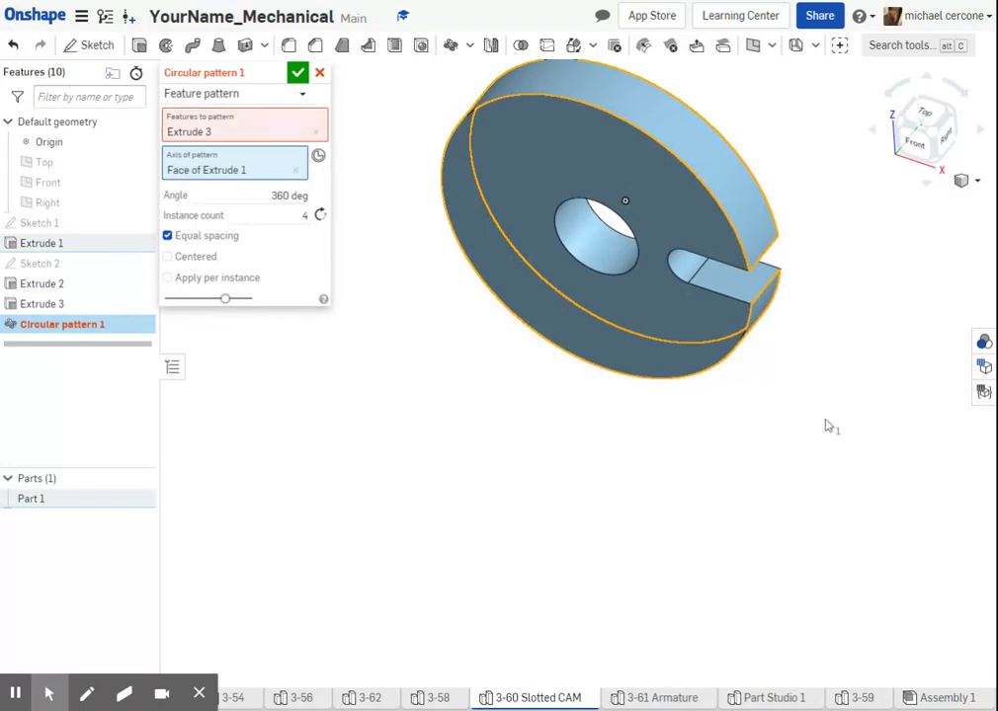
right_drag(828, 425, 847, 390)
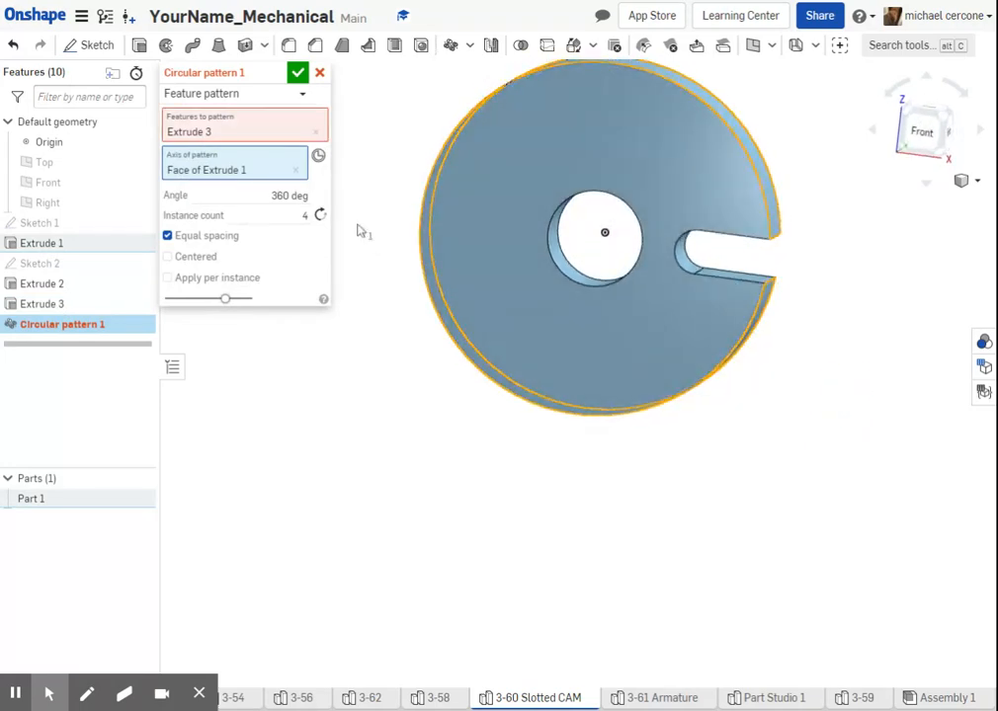
- Replace the patterned feature with the Extrude 2 slot cut and finish the circular pattern with 6 instances over 360 degrees
click(315, 131)
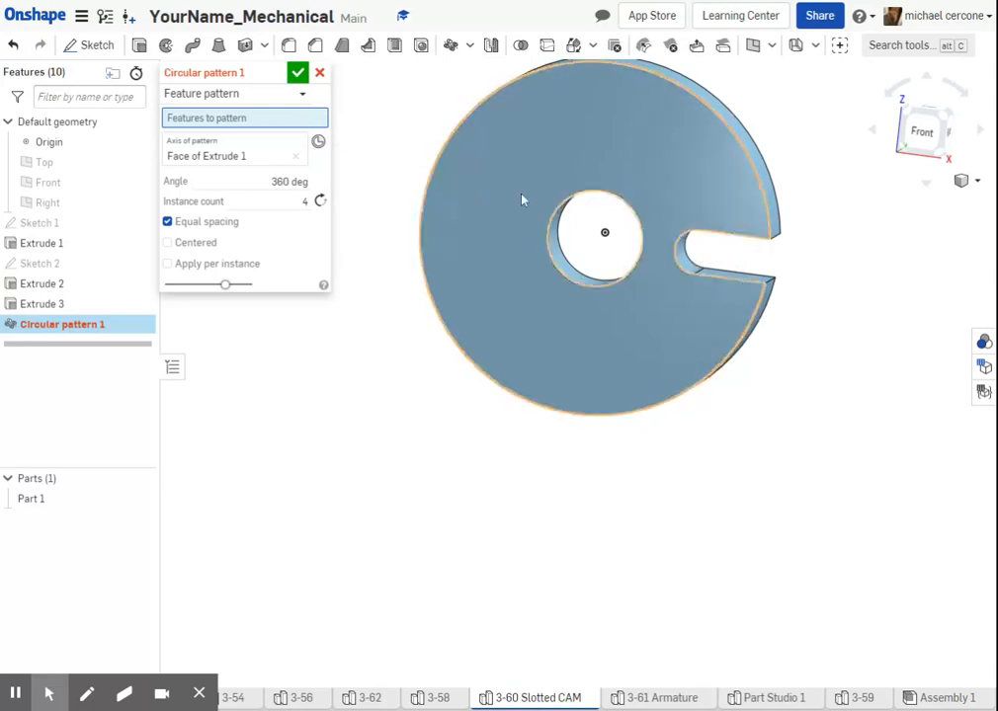
click(689, 257)
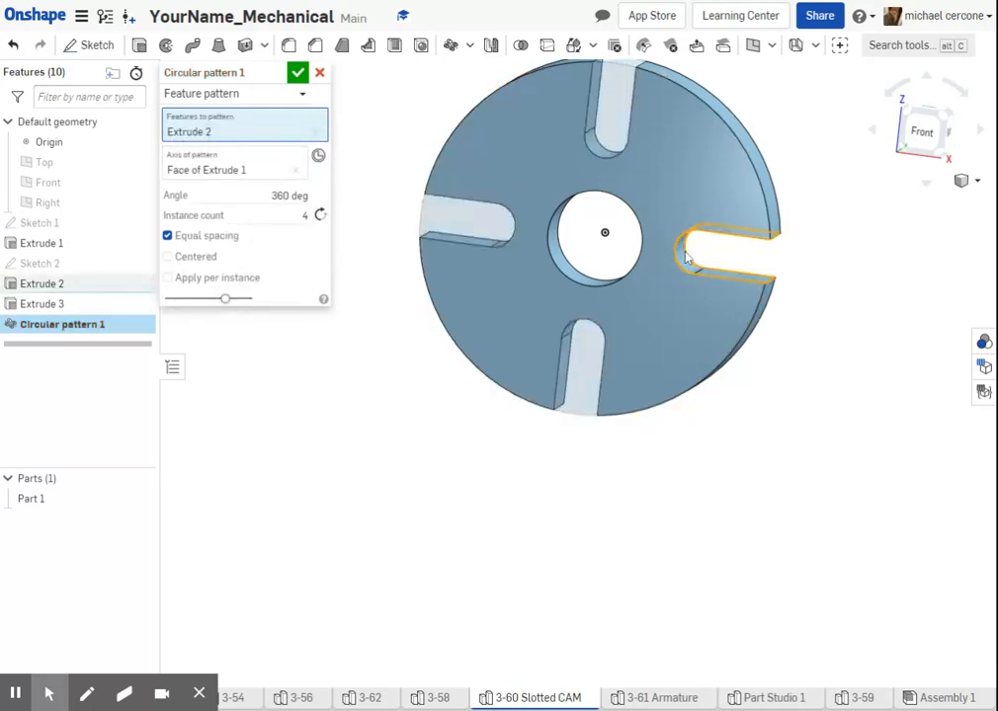
click(305, 214)
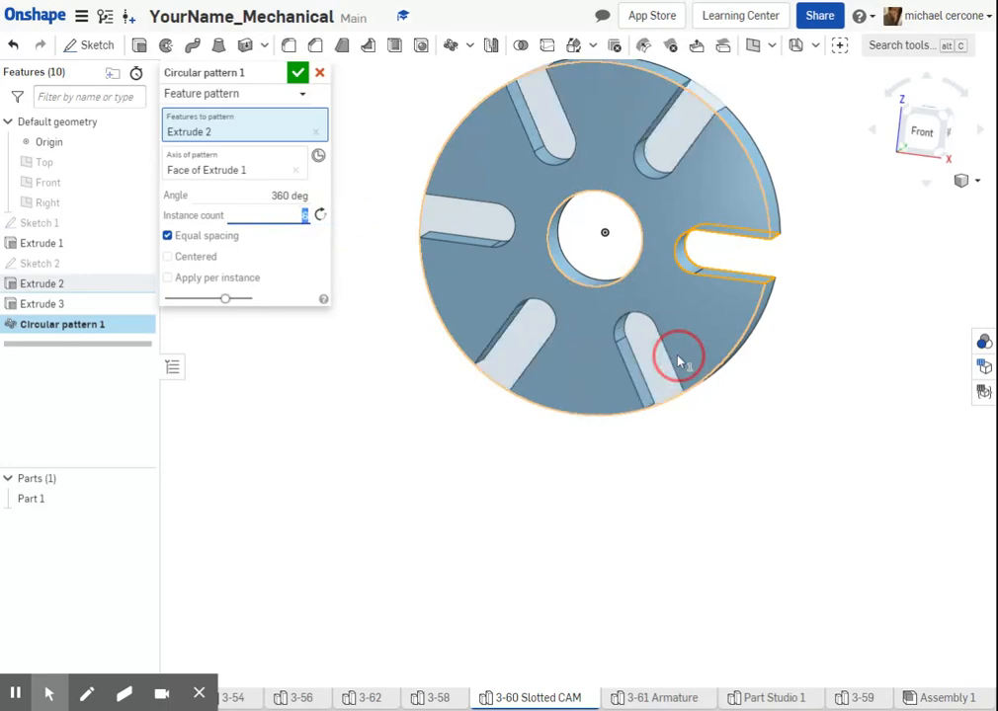
key(Return)
right_drag(650, 461, 619, 428)
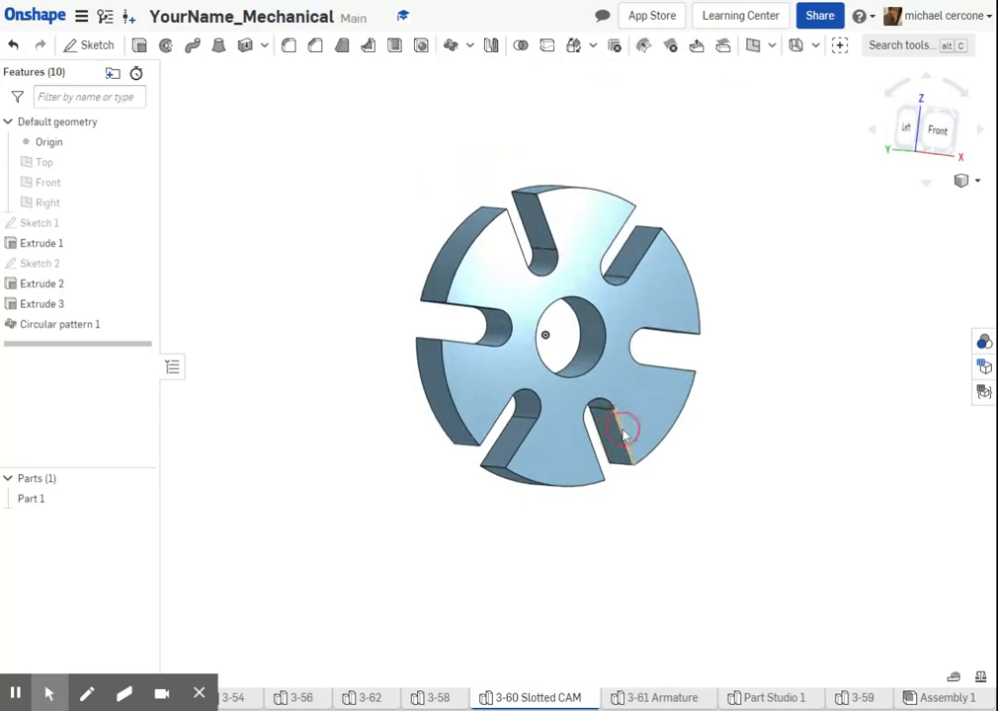